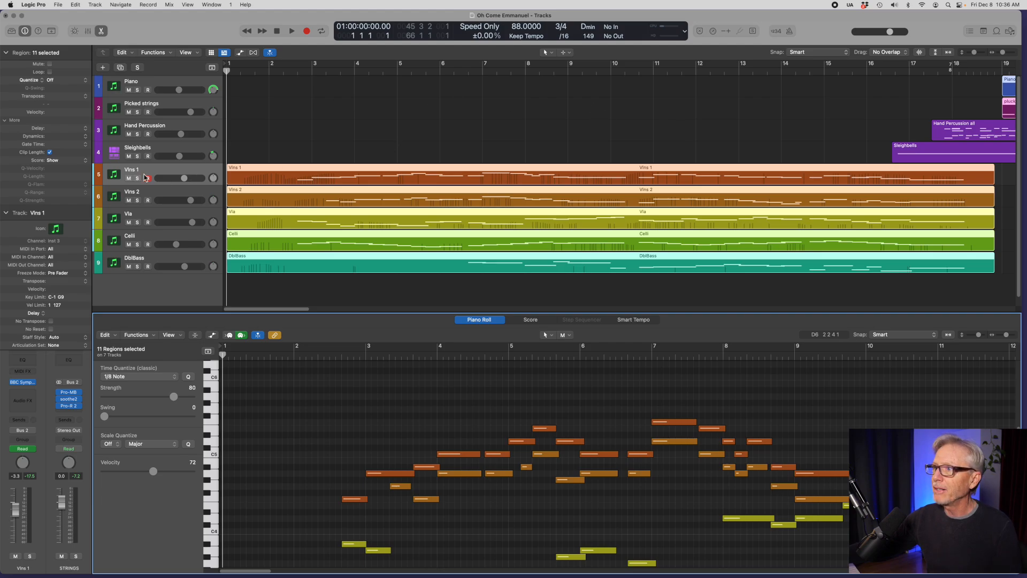
Step: Open the BBC Symphony Orchestra instrument on the Vlns 1 track to view its settings and close it again
{"action": "left_click", "coordinate": [24, 383]}
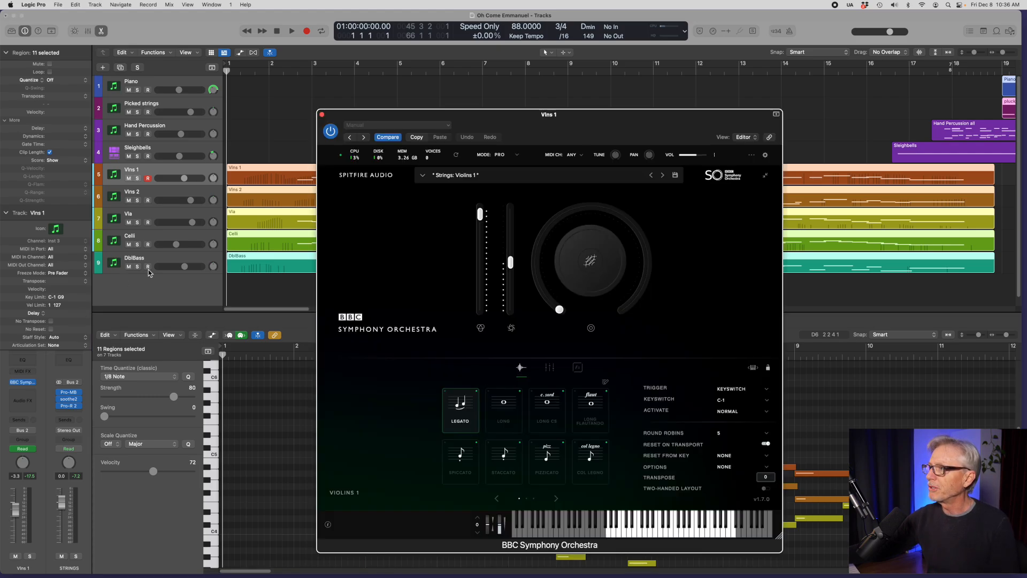
{"action": "left_click", "coordinate": [321, 115]}
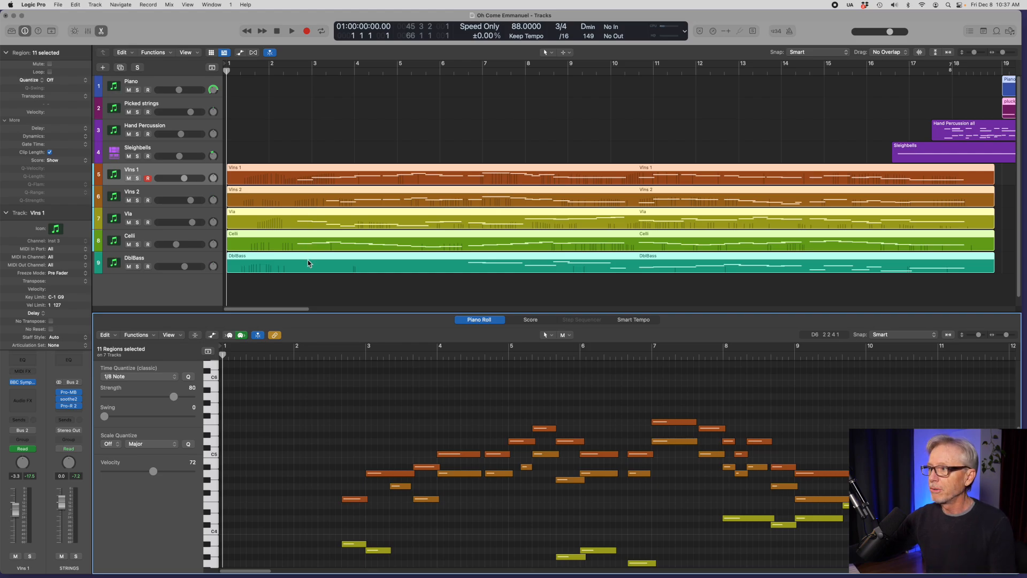
Step: Select only the Vlns 1 region, solo the track and examine its modulation automation in an enlarged Piano Roll
{"action": "left_click", "coordinate": [326, 279]}
{"action": "left_click", "coordinate": [328, 177]}
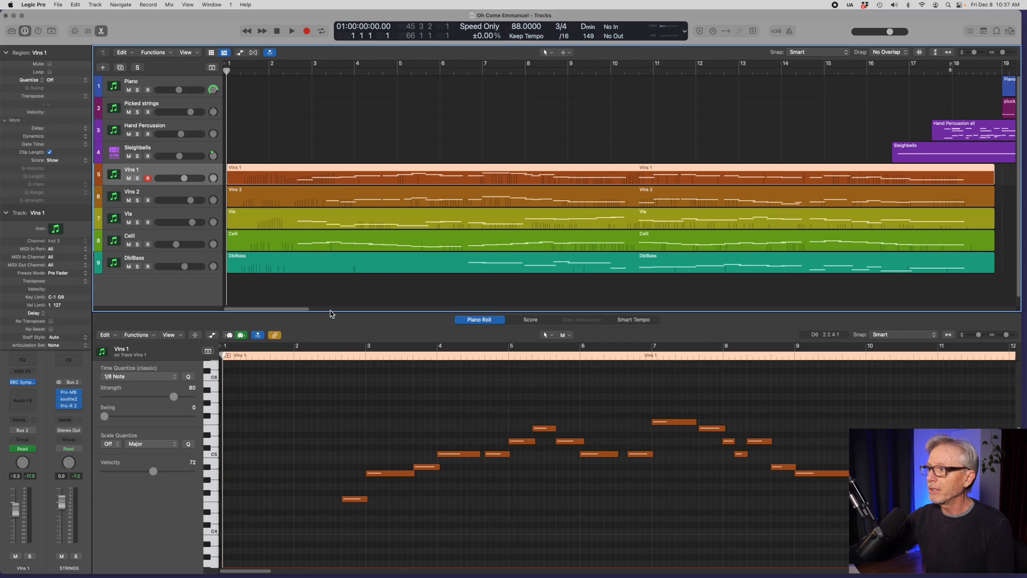
{"action": "left_click_drag", "start_coordinate": [330, 313], "coordinate": [353, 195]}
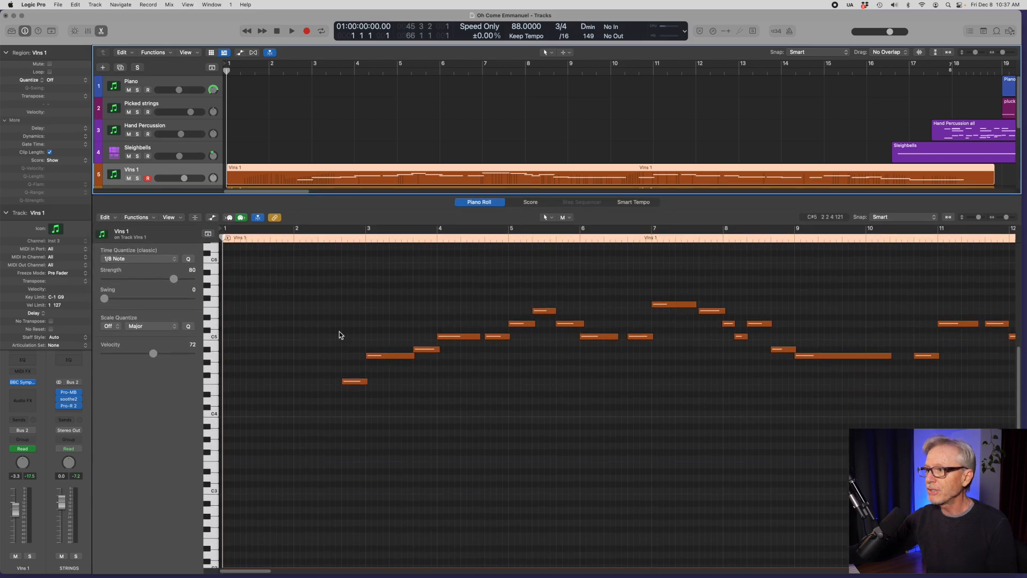
{"action": "key", "text": "a"}
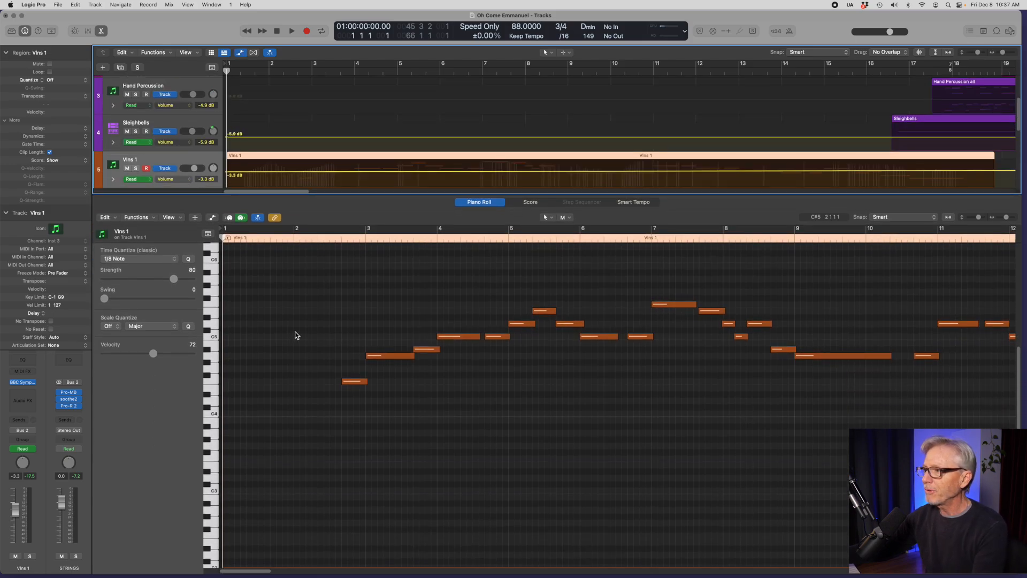
{"action": "key", "text": "s"}
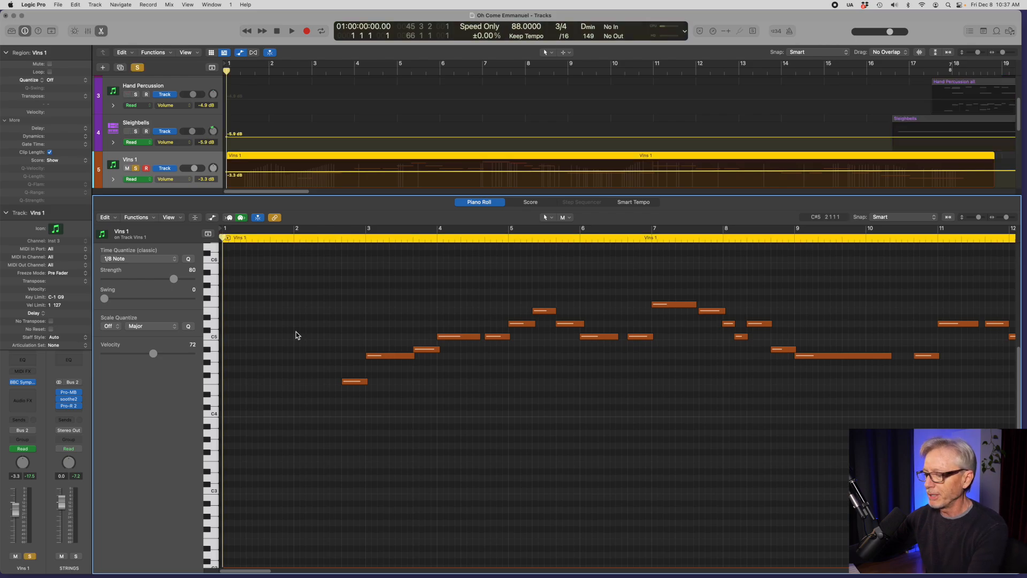
{"action": "key", "text": "a"}
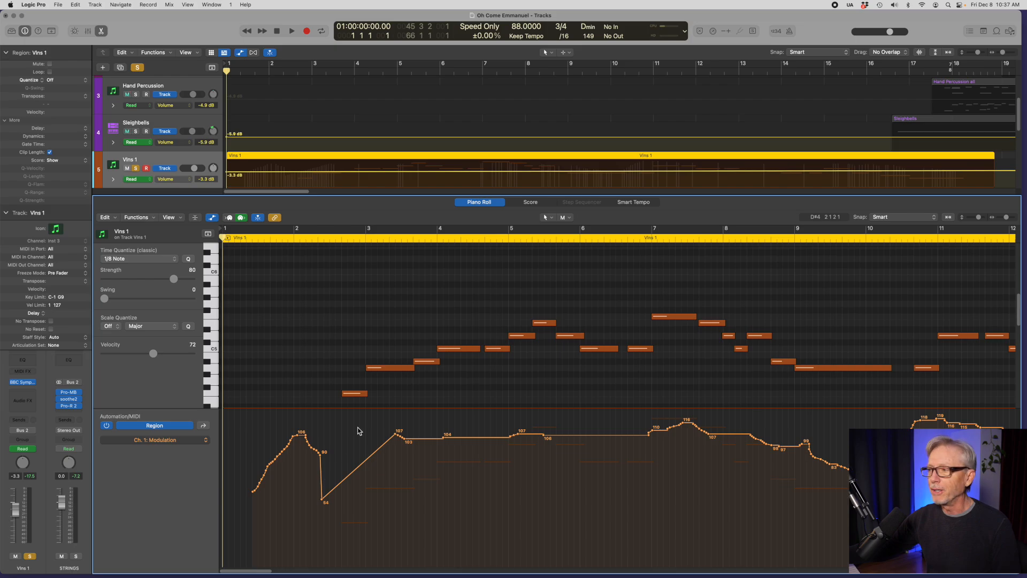
{"action": "key", "text": "a"}
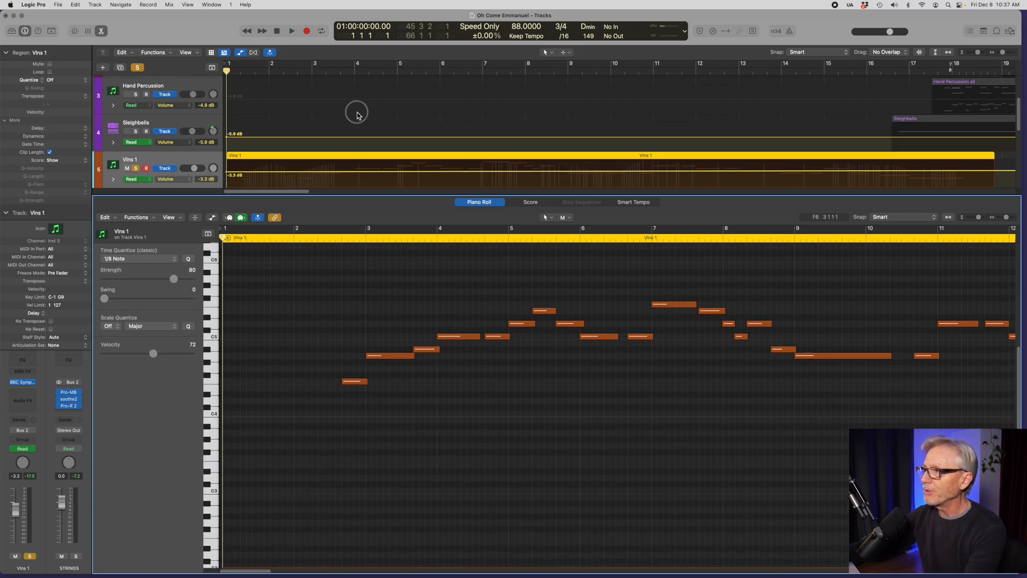
Step: Hide the track automation and take Vlns 1 out of solo, with all string tracks in view
{"action": "left_click", "coordinate": [357, 113]}
{"action": "key", "text": "a"}
{"action": "left_click_drag", "start_coordinate": [354, 195], "coordinate": [348, 272]}
{"action": "left_click", "coordinate": [138, 167]}
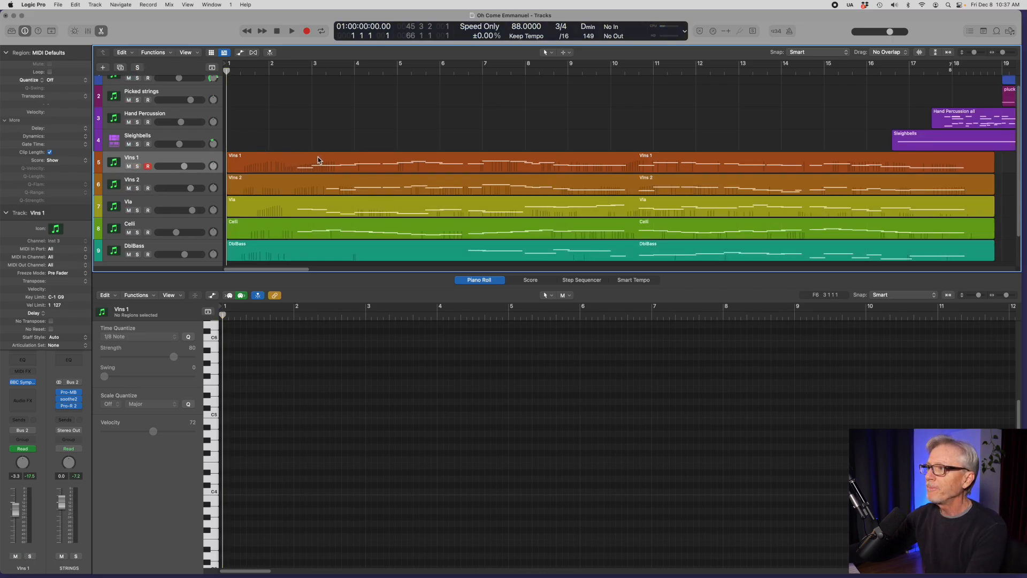
Step: Select the regions of all five string tracks and examine their notes together in an enlarged Piano Roll
{"action": "left_click_drag", "start_coordinate": [336, 149], "coordinate": [348, 244]}
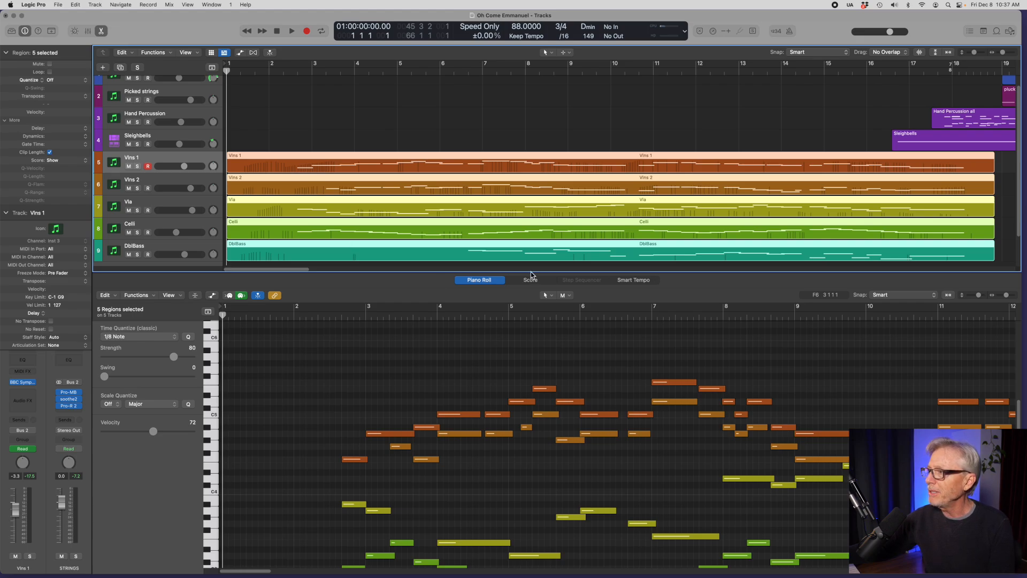
{"action": "left_click_drag", "start_coordinate": [531, 271], "coordinate": [530, 154]}
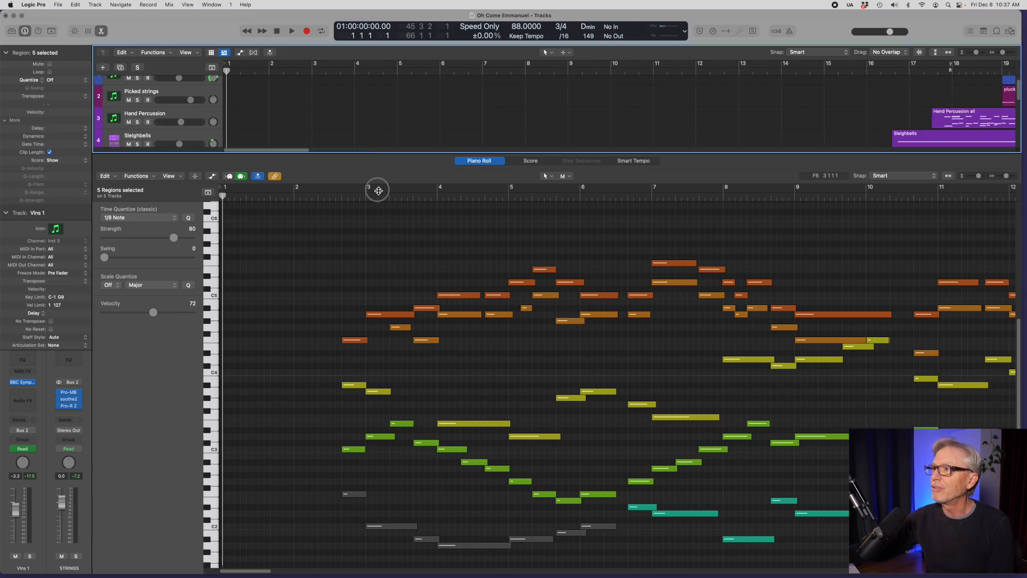
{"action": "left_click_drag", "start_coordinate": [380, 181], "coordinate": [372, 276]}
Step: Solo the Celli track and listen to its part up to bar 10
{"action": "left_click", "coordinate": [143, 239]}
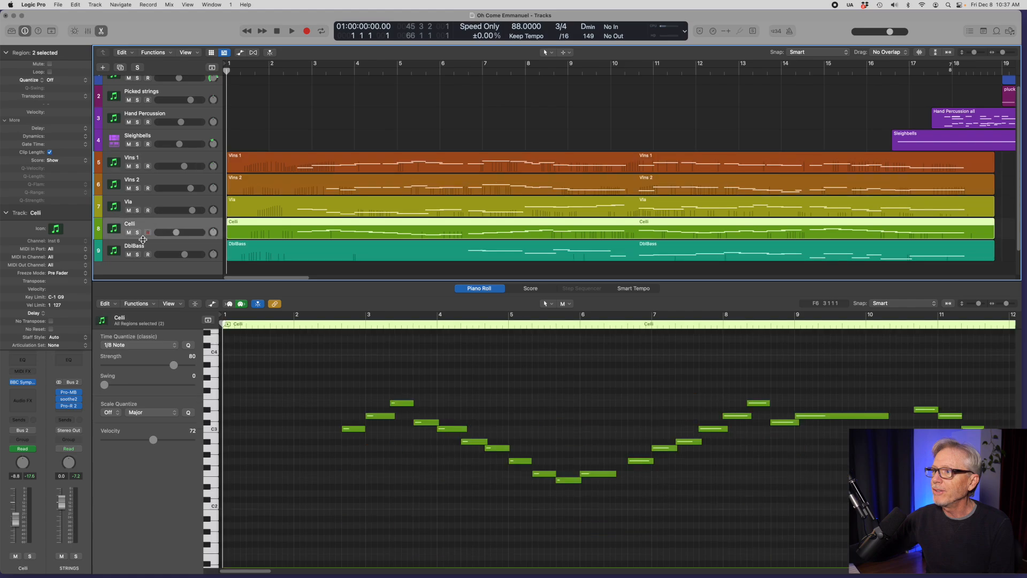
{"action": "left_click", "coordinate": [138, 233]}
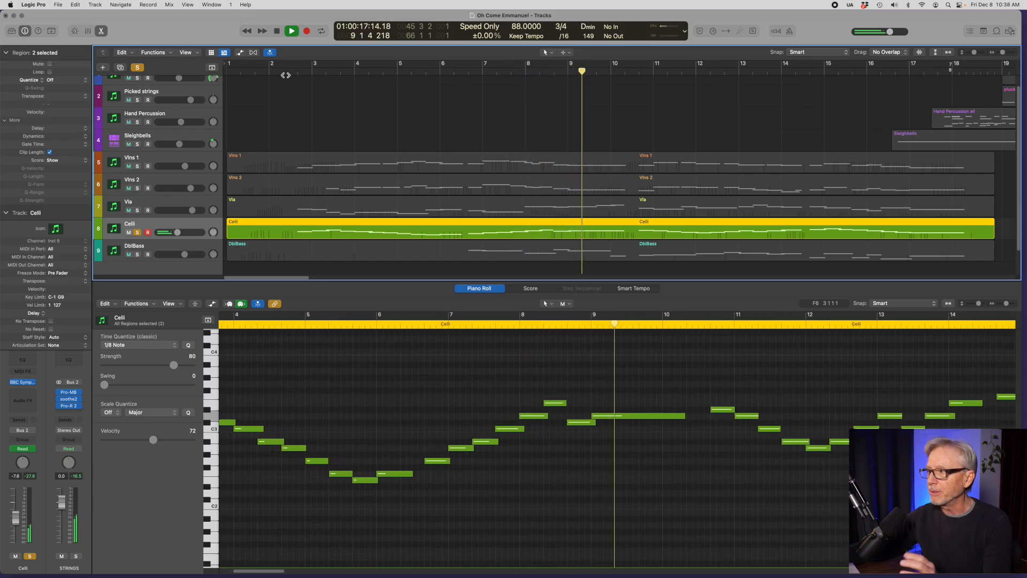
{"action": "key", "text": "space"}
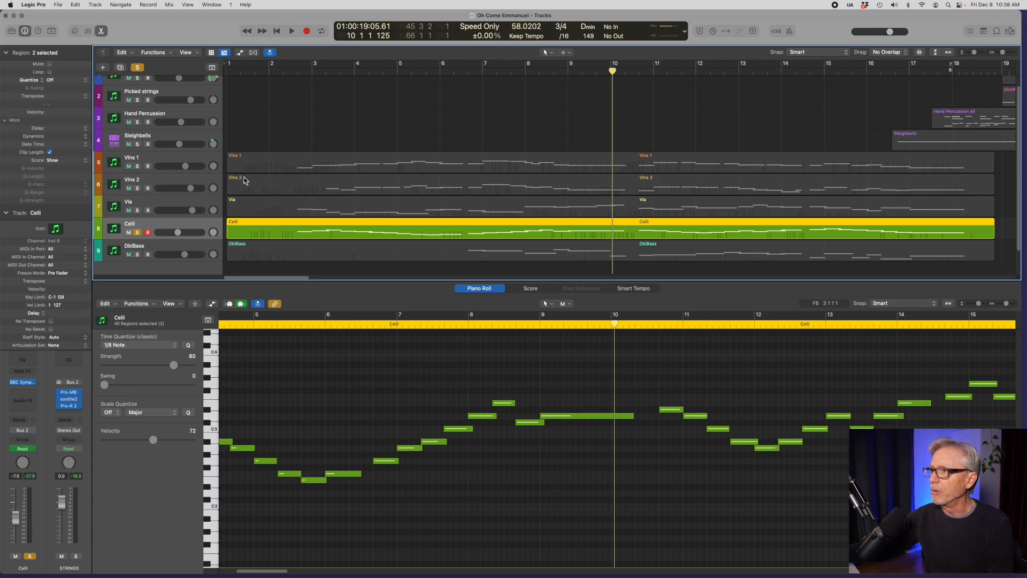
Step: Solo Vla alongside Celli, show both parts in the Piano Roll and listen to them from bar 2
{"action": "left_click", "coordinate": [138, 211]}
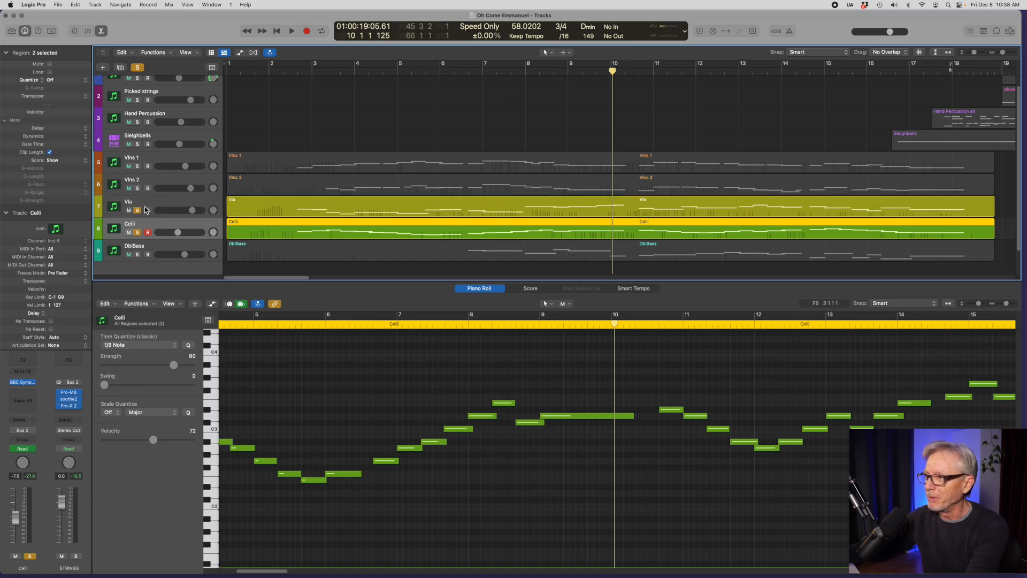
{"action": "left_click", "coordinate": [273, 208], "text": "shift"}
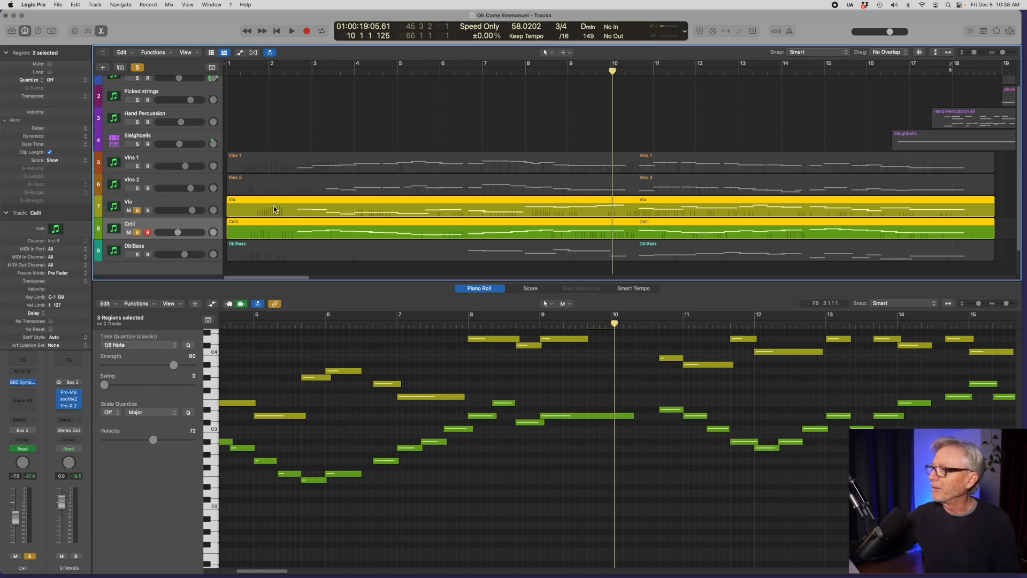
{"action": "left_click_drag", "start_coordinate": [441, 282], "coordinate": [449, 254]}
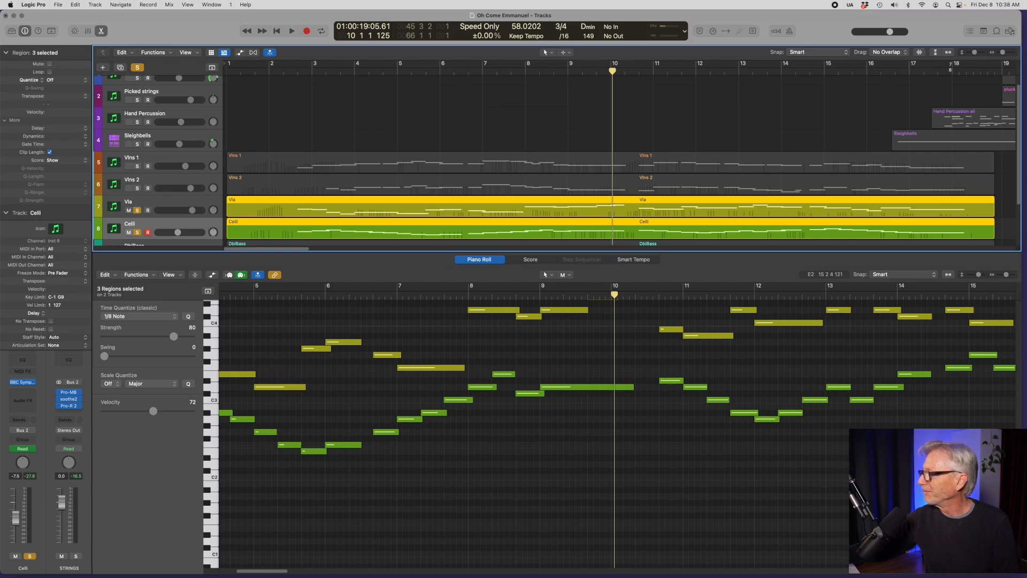
{"action": "scroll", "coordinate": [610, 428], "scroll_direction": "up", "scroll_amount": 3}
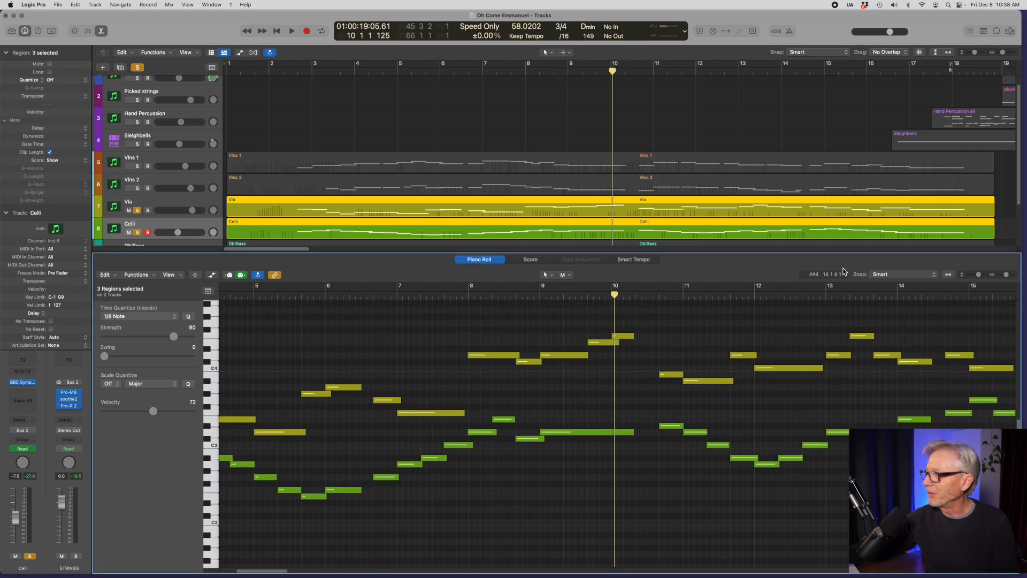
{"action": "left_click", "coordinate": [274, 34]}
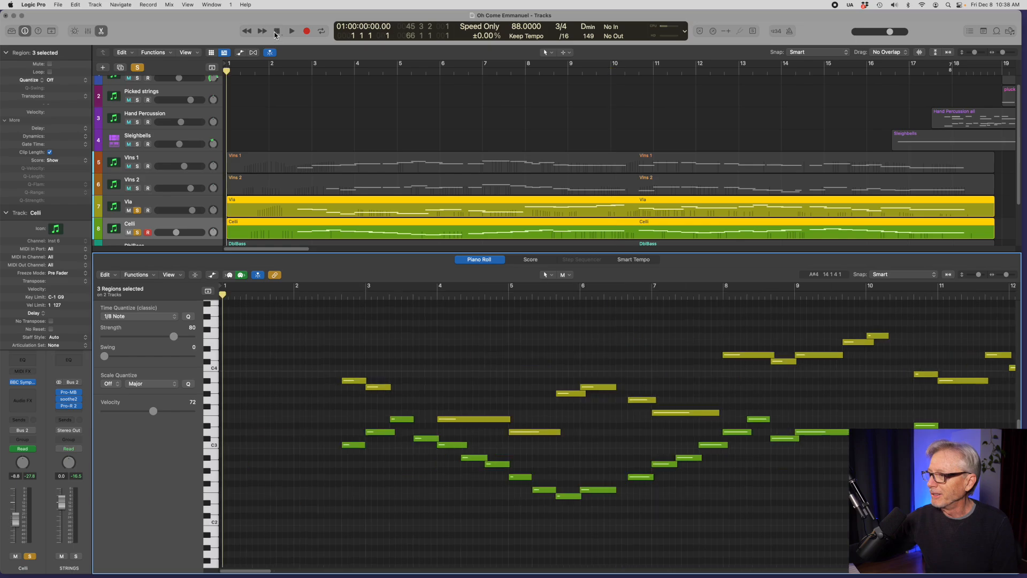
{"action": "double_click", "coordinate": [323, 296]}
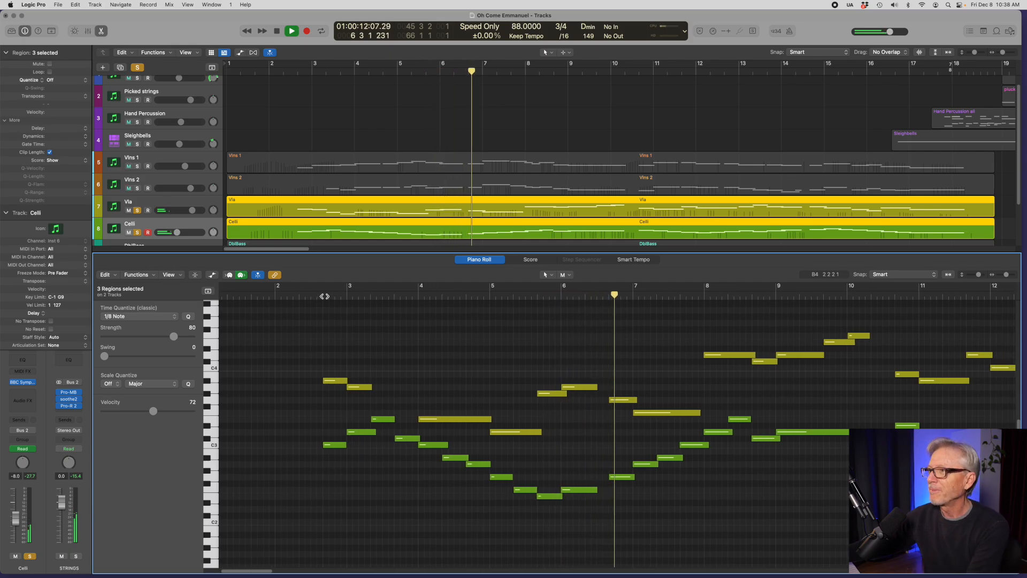
{"action": "key", "text": "space"}
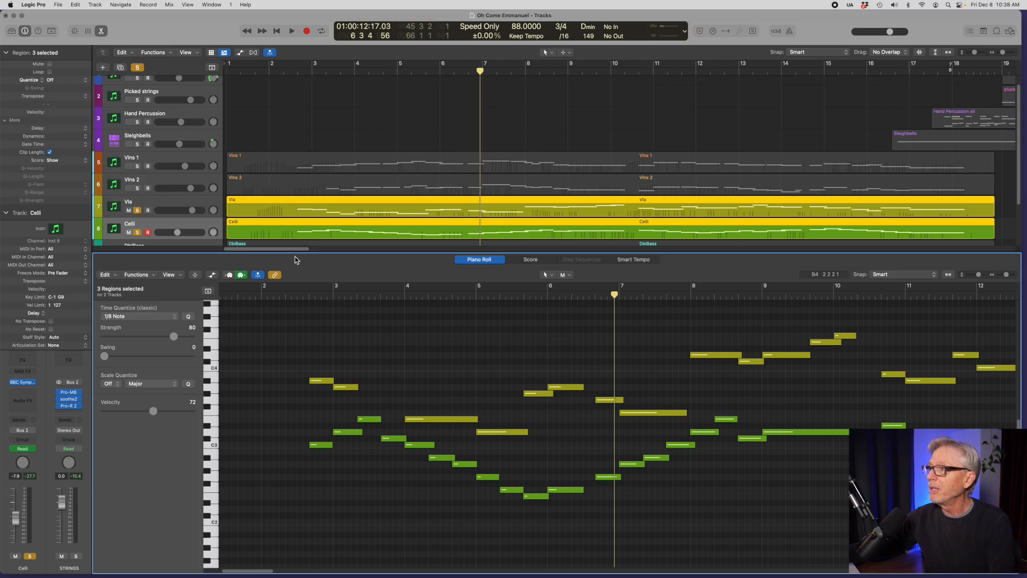
Step: Solo the Vlns 1 and Vlns 2 tracks and take Vla and Celli out of solo
{"action": "left_click", "coordinate": [157, 161]}
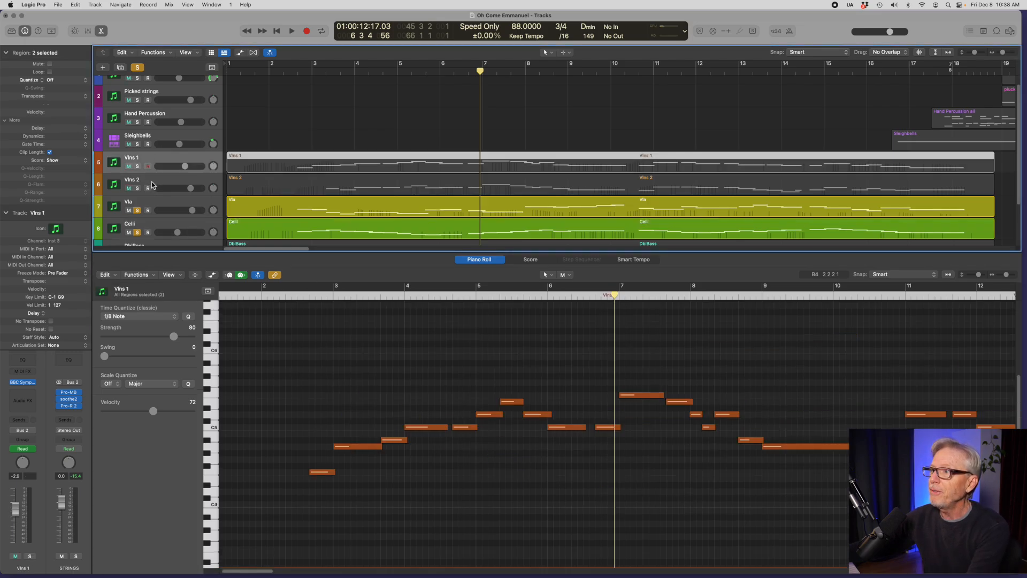
{"action": "left_click", "coordinate": [152, 185]}
{"action": "left_click", "coordinate": [138, 188]}
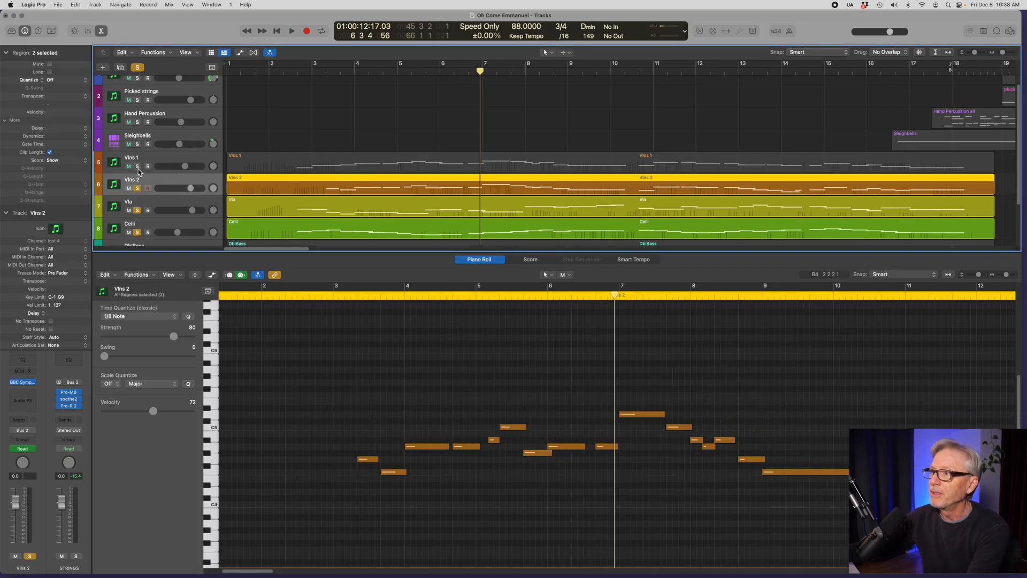
{"action": "left_click", "coordinate": [137, 166]}
{"action": "left_click", "coordinate": [138, 210]}
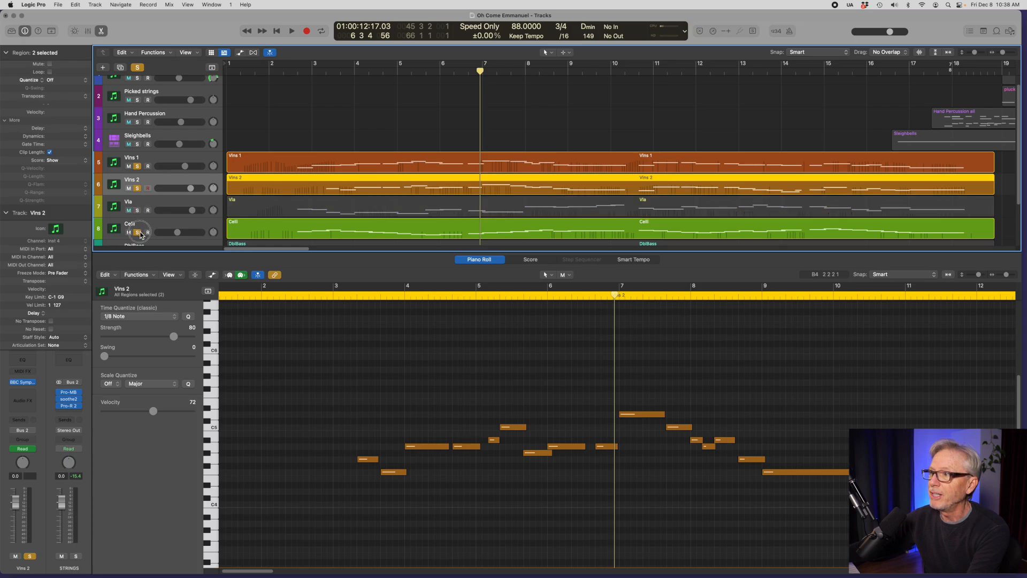
{"action": "left_click", "coordinate": [138, 232]}
Step: Show both violin parts together in the Piano Roll and play them from bar 2
{"action": "left_click", "coordinate": [158, 166], "text": "shift"}
{"action": "left_click", "coordinate": [282, 294]}
{"action": "key", "text": "space"}
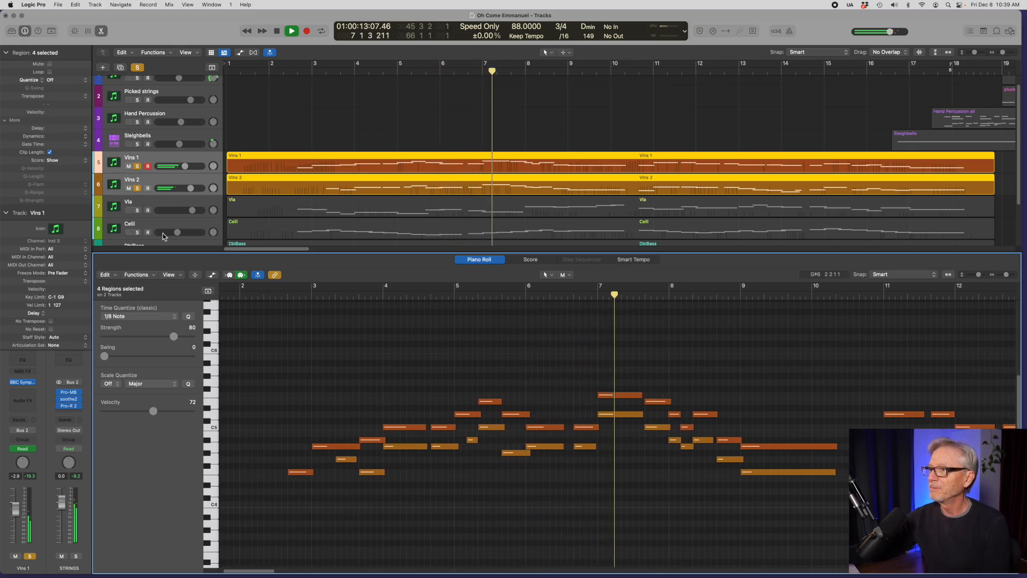
Step: Add Vla, Celli and DblBass to the soloed tracks during playback
{"action": "left_click", "coordinate": [138, 210]}
{"action": "left_click", "coordinate": [138, 232]}
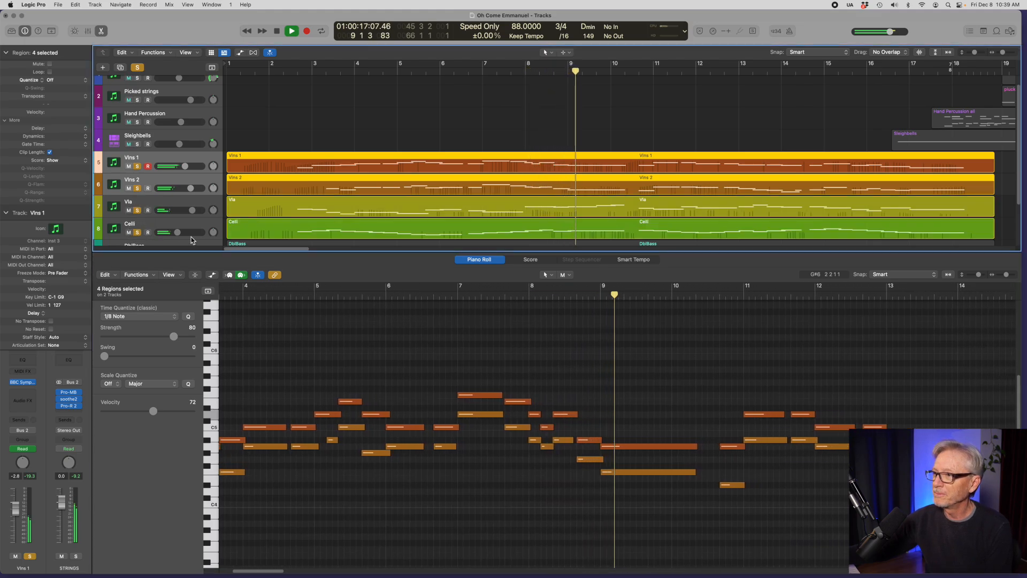
{"action": "scroll", "coordinate": [219, 175], "scroll_direction": "down", "scroll_amount": 2}
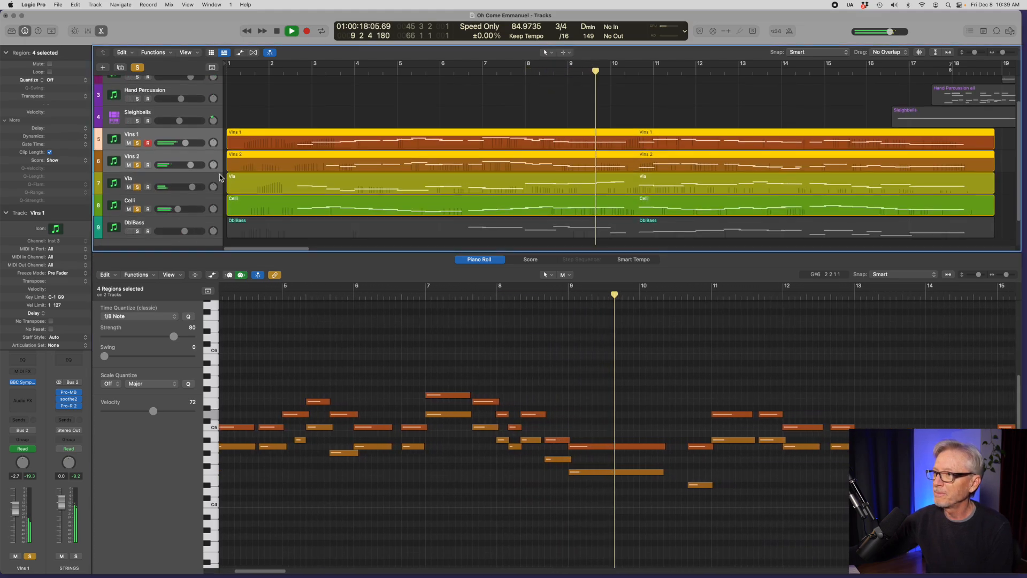
{"action": "left_click", "coordinate": [140, 233]}
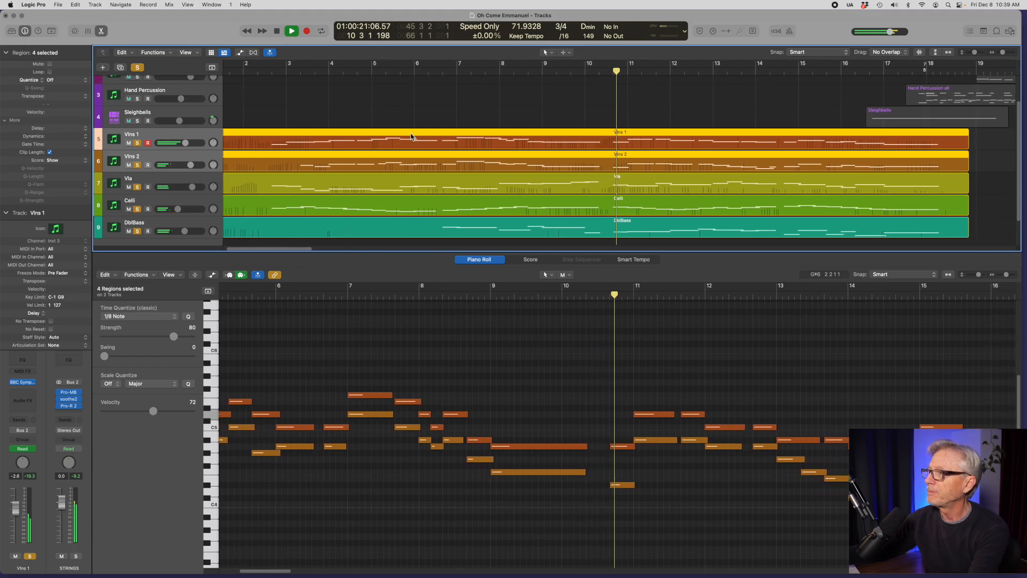
Step: Add the Vla, Celli and DblBass regions to the selection, follow all strings in an enlarged Piano Roll and stop playback
{"action": "left_click", "coordinate": [401, 180], "text": "shift"}
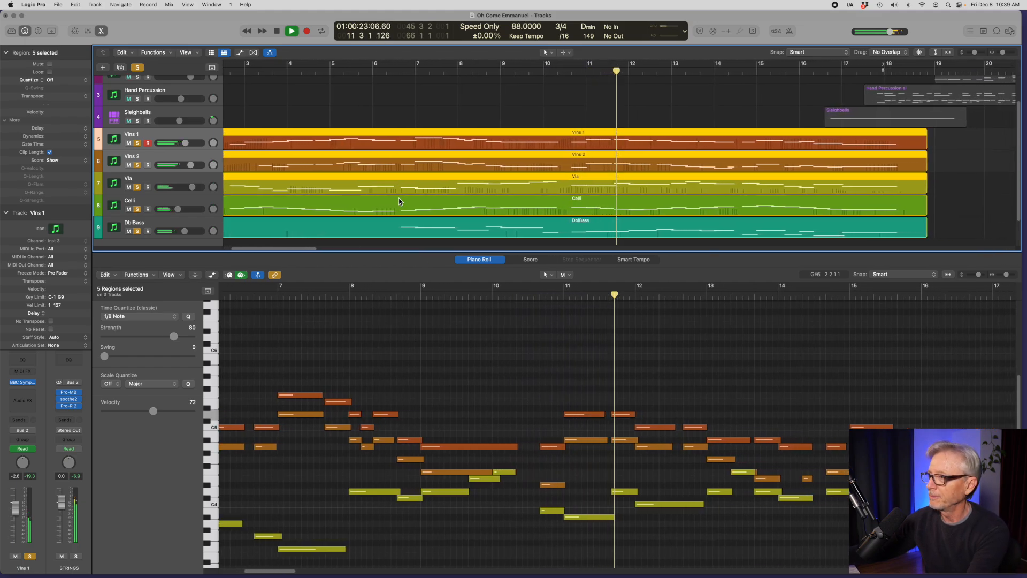
{"action": "left_click", "coordinate": [399, 201], "text": "shift"}
{"action": "left_click", "coordinate": [412, 227], "text": "shift"}
{"action": "left_click_drag", "start_coordinate": [425, 254], "coordinate": [441, 88]}
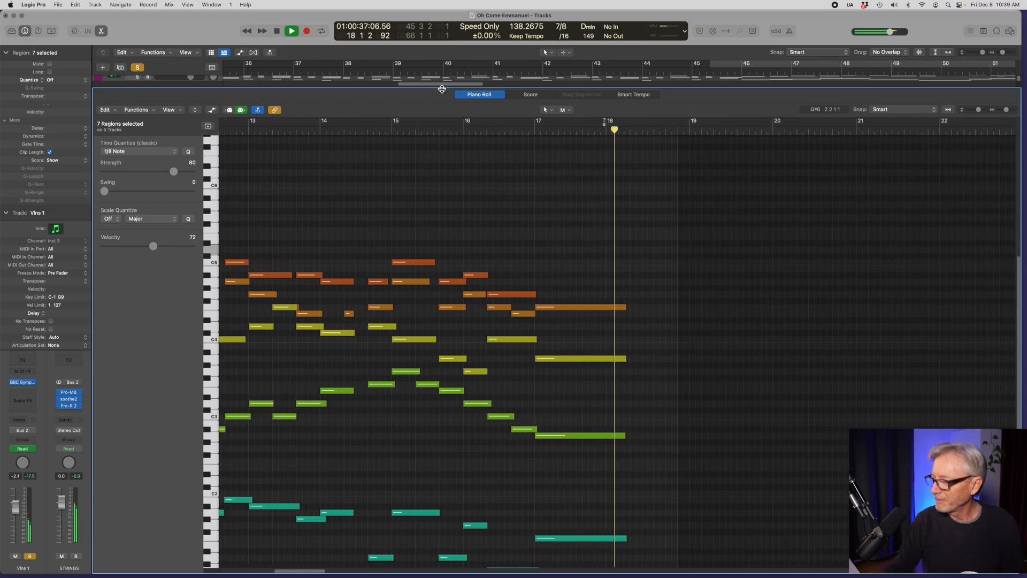
{"action": "key", "text": "space"}
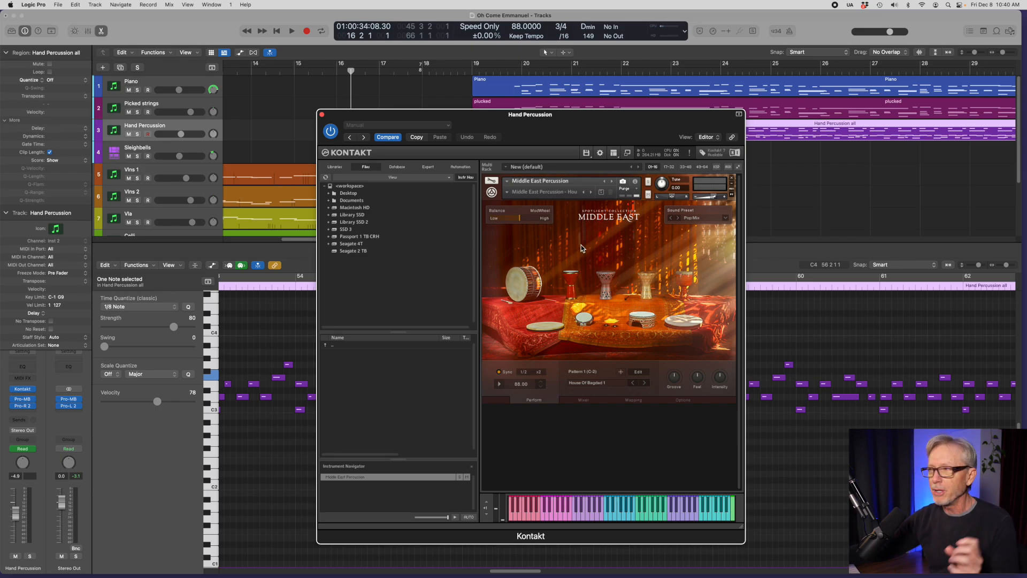
Step: Close the Kontakt instrument window, solo the Hand Percussion track and listen to it from bar 17 to bar 26
{"action": "left_click", "coordinate": [321, 115]}
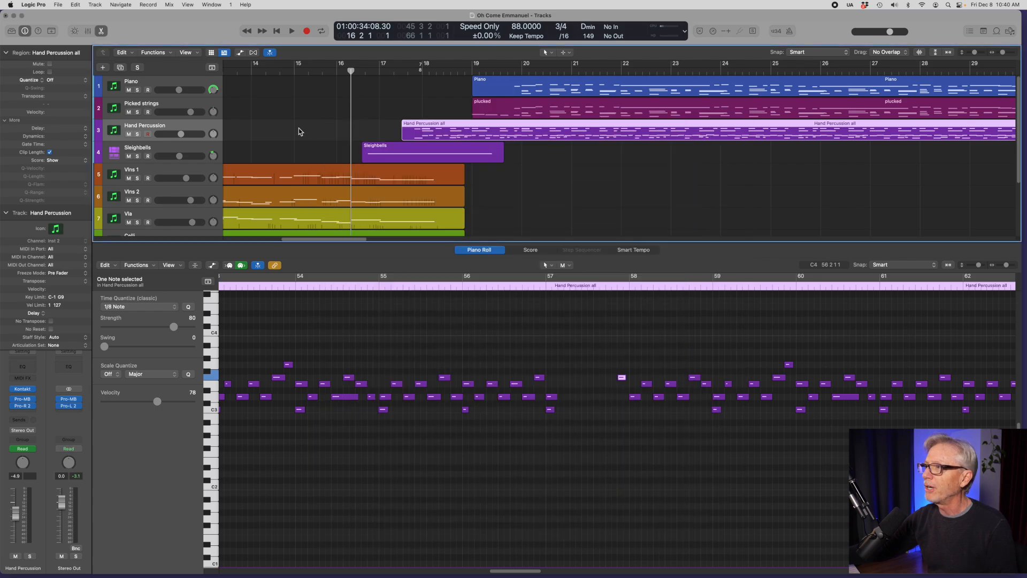
{"action": "left_click", "coordinate": [137, 134]}
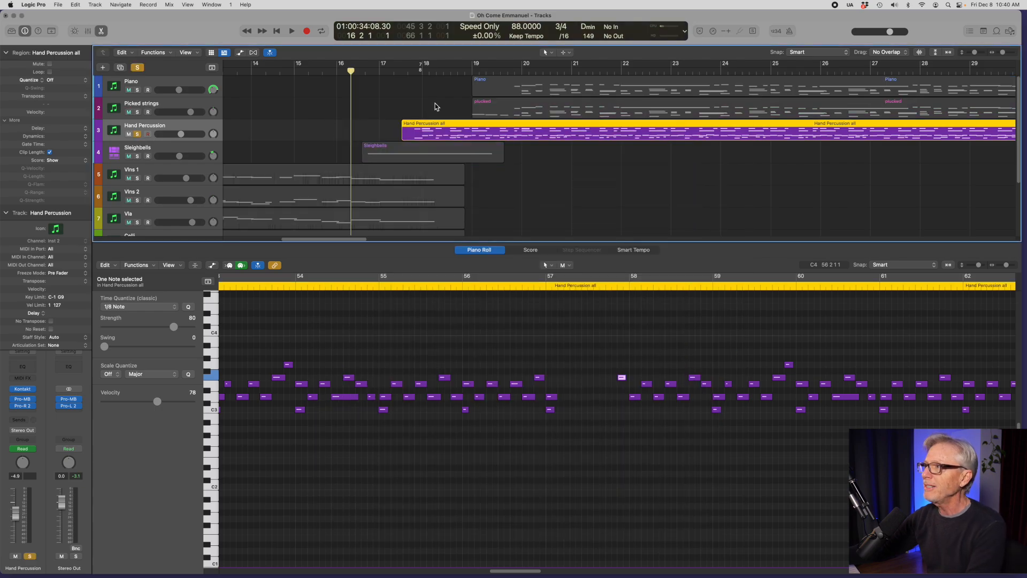
{"action": "left_click", "coordinate": [400, 72]}
{"action": "key", "text": "space"}
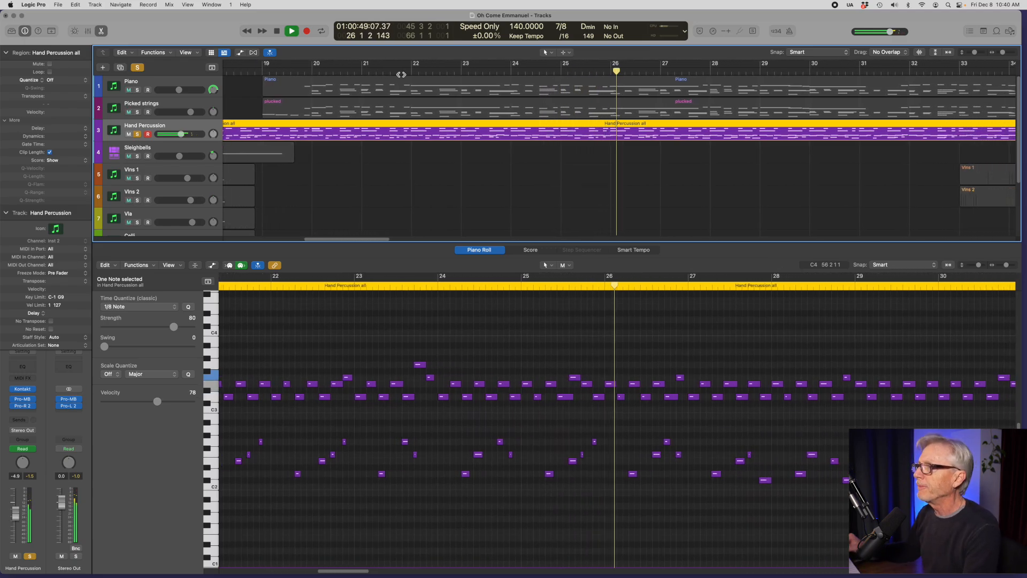
{"action": "key", "text": "space"}
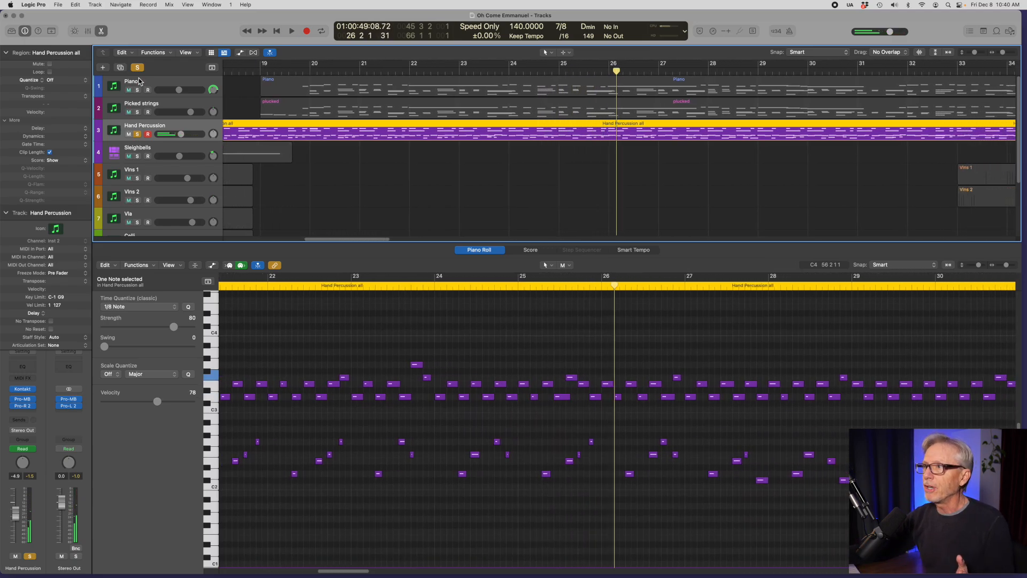
Step: Clear the active solo and play the full arrangement from around bar 17
{"action": "left_click", "coordinate": [138, 68]}
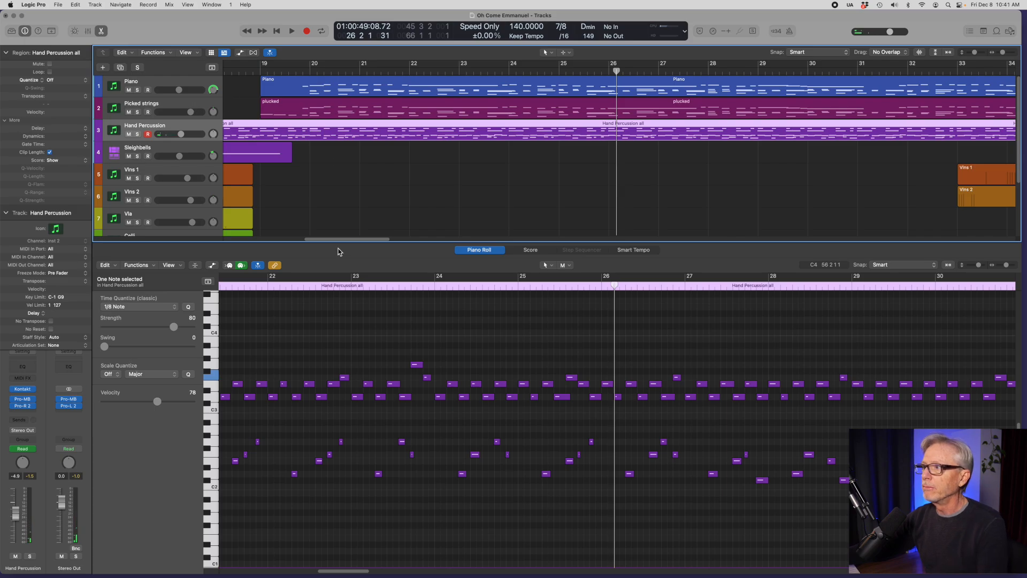
{"action": "left_click_drag", "start_coordinate": [341, 239], "coordinate": [328, 240]}
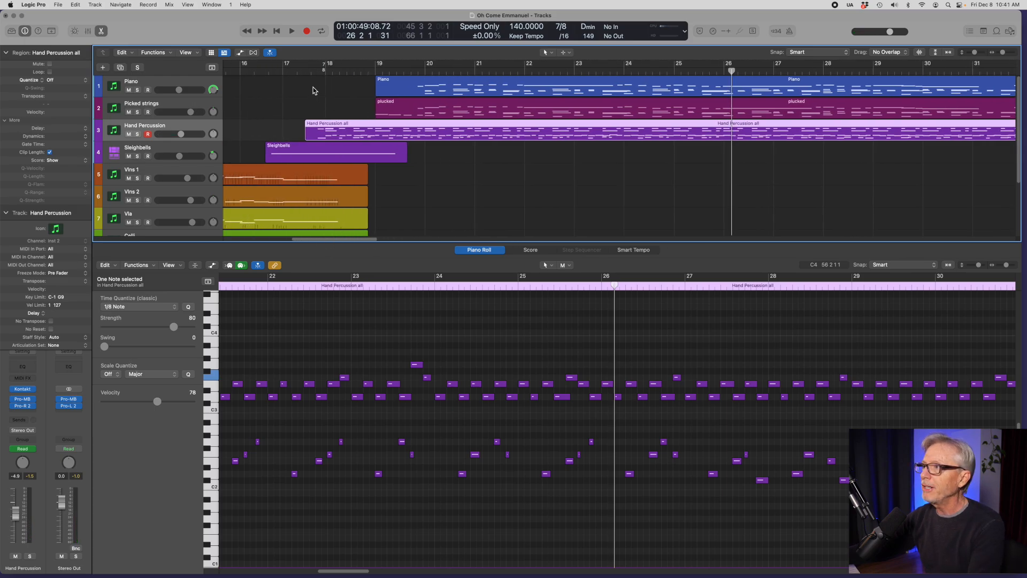
{"action": "left_click", "coordinate": [301, 72]}
{"action": "key", "text": "space"}
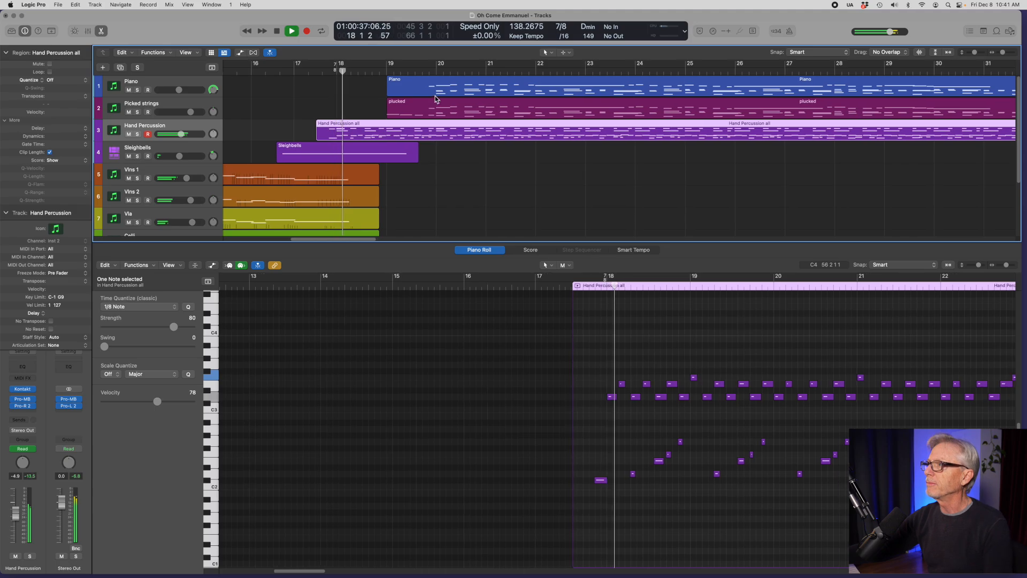
Step: Show the Piano and plucked regions together in the Piano Roll during playback and stop around bar 27
{"action": "left_click", "coordinate": [459, 92]}
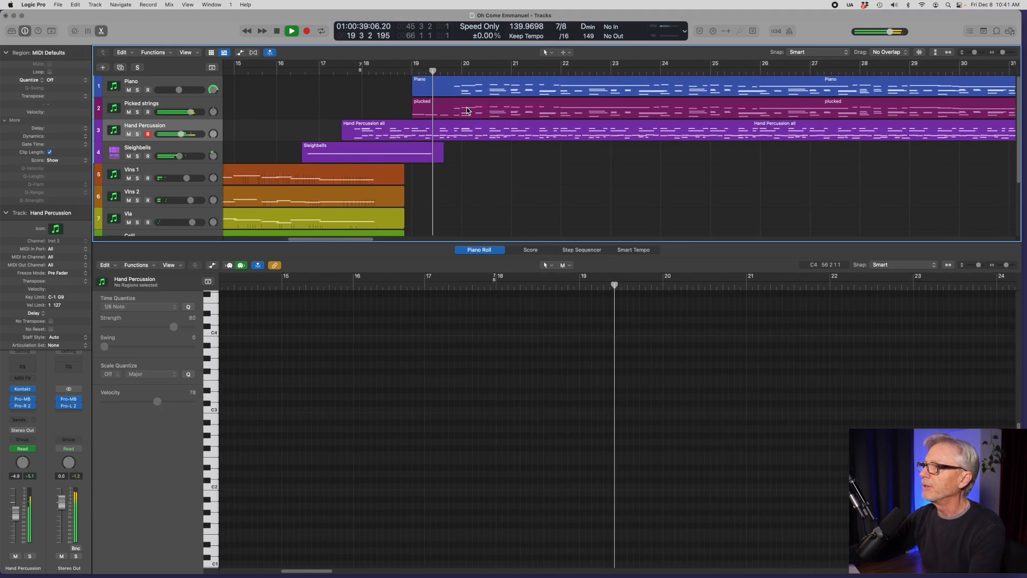
{"action": "left_click", "coordinate": [470, 114], "text": "shift"}
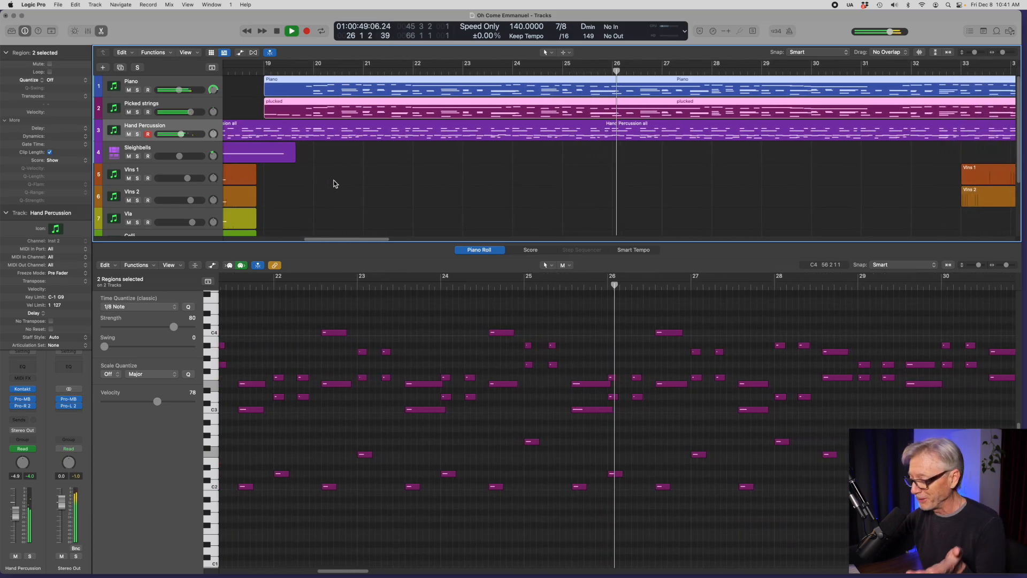
{"action": "key", "text": "space"}
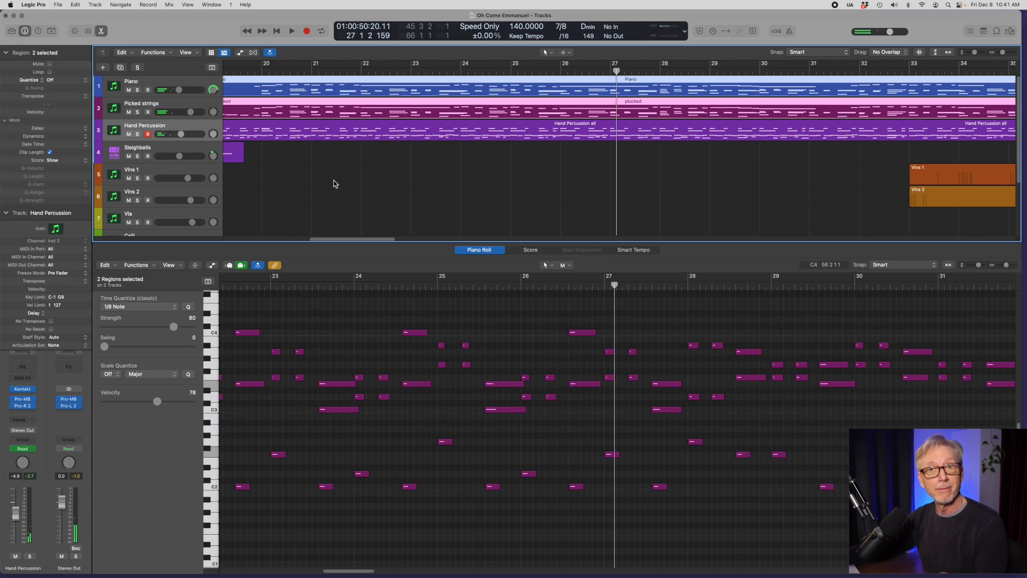
Step: Open the Picked strings track's Kontakt instrument, examine the Origin Violas and Cellos patches set to Picks, and close it
{"action": "left_click", "coordinate": [155, 106]}
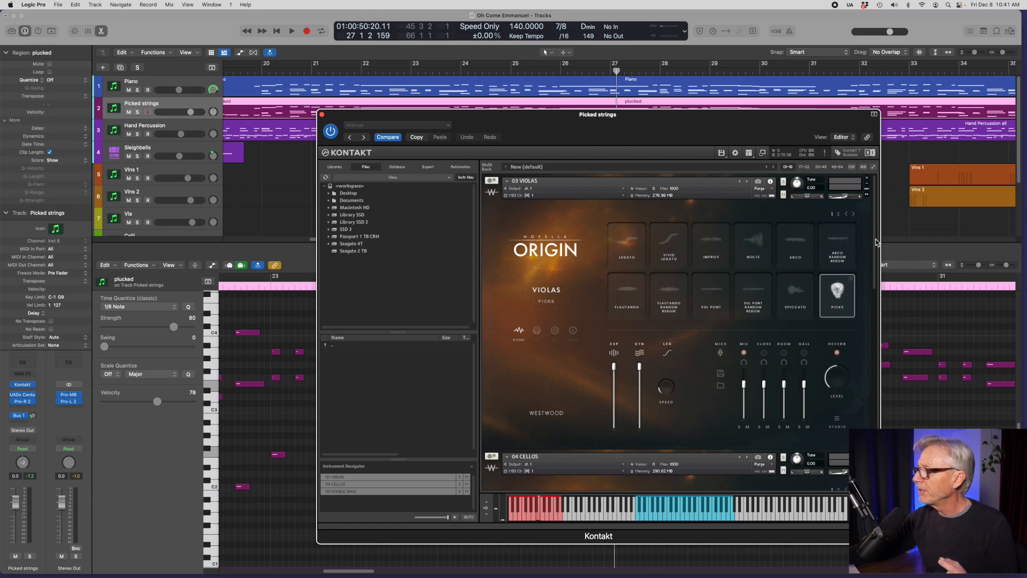
{"action": "left_click_drag", "start_coordinate": [875, 240], "coordinate": [888, 296]}
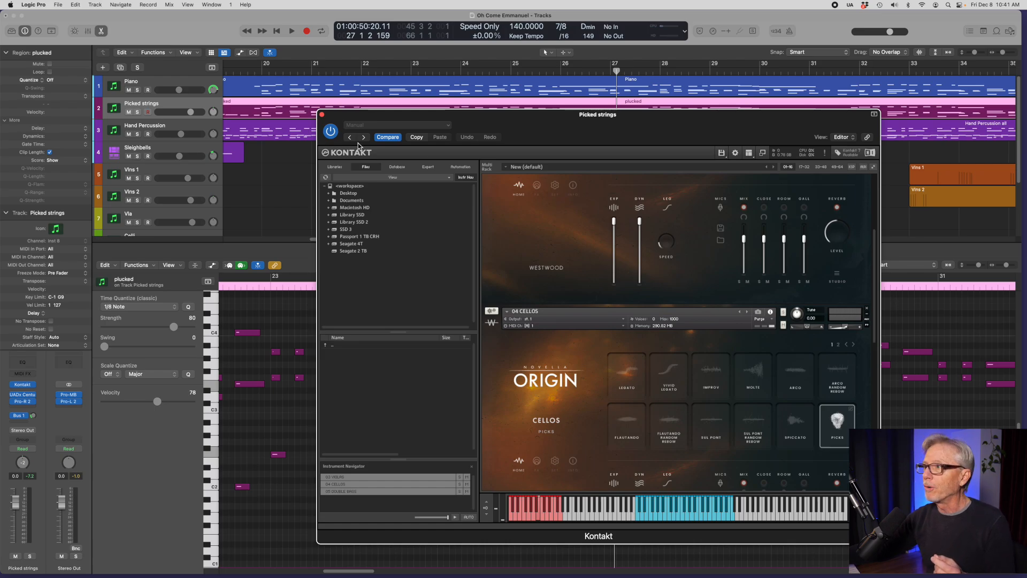
{"action": "left_click", "coordinate": [321, 115]}
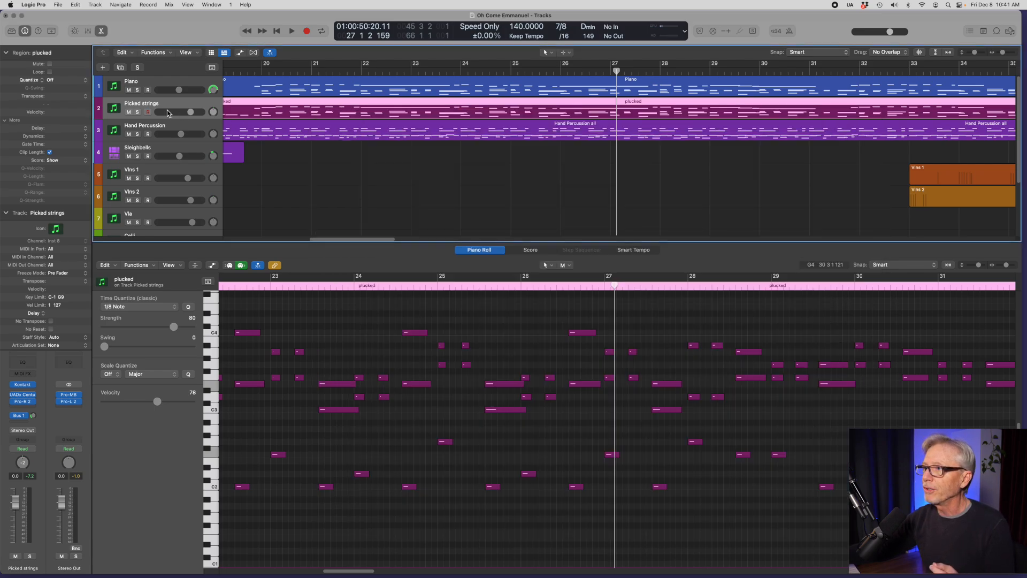
Step: Solo the Picked strings track, play it from just before bar 20 and add Piano to the solo
{"action": "left_click", "coordinate": [137, 113]}
{"action": "left_click", "coordinate": [254, 74]}
{"action": "key", "text": "space"}
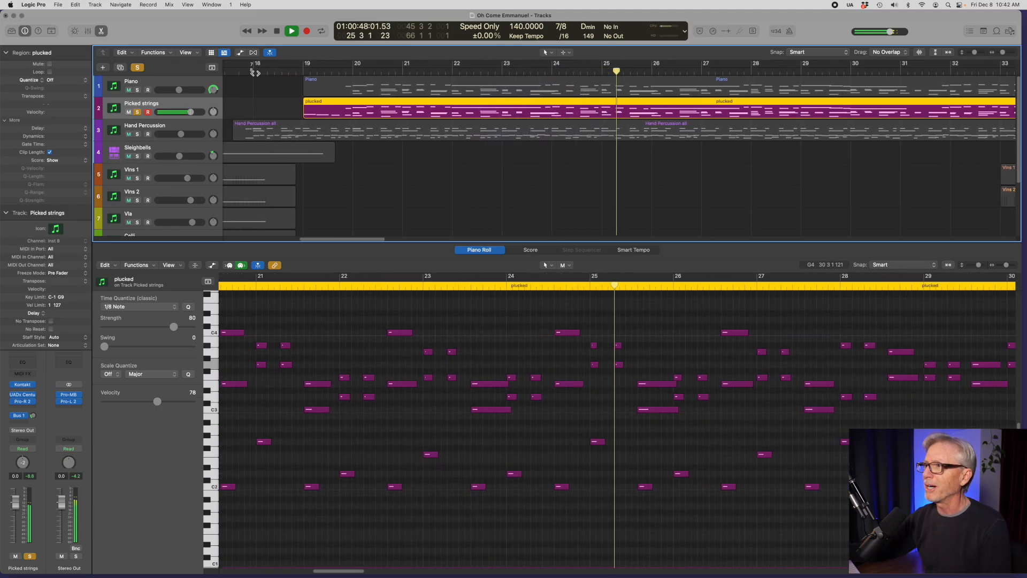
{"action": "left_click", "coordinate": [138, 90]}
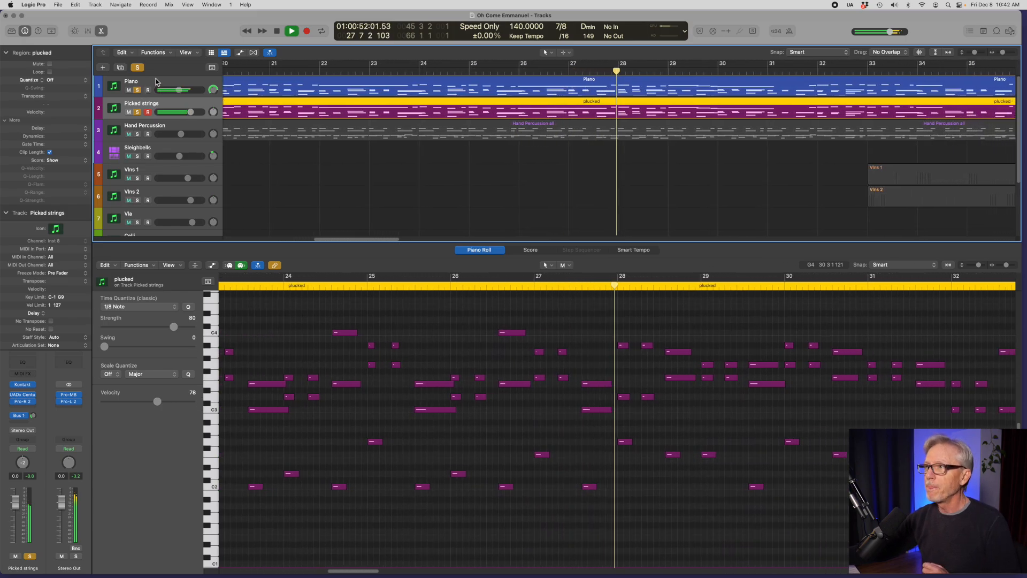
Step: Select the Piano track, view its Pianoteq 8 instrument during playback and close the plug-in window
{"action": "left_click", "coordinate": [140, 84]}
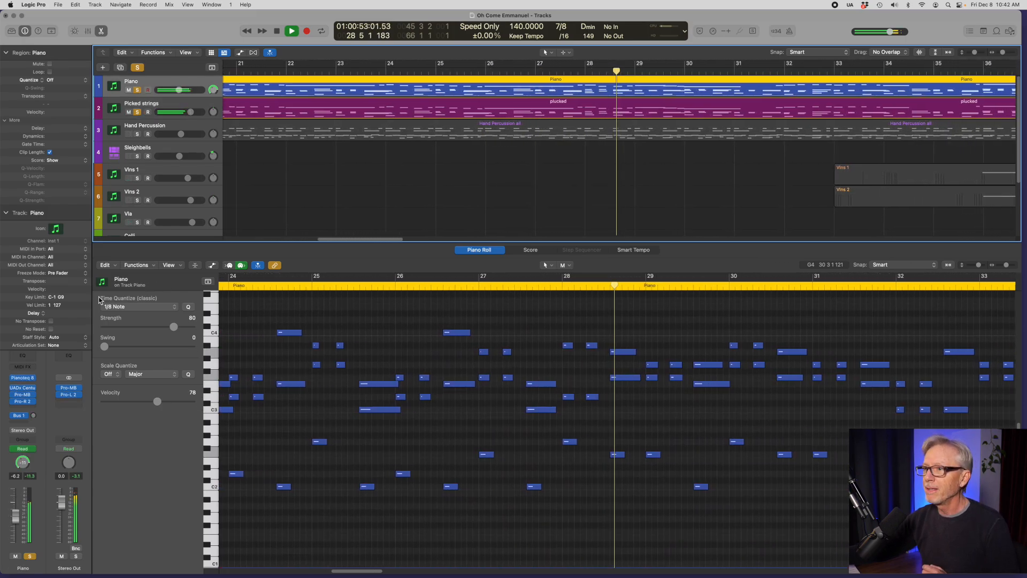
{"action": "left_click", "coordinate": [23, 378]}
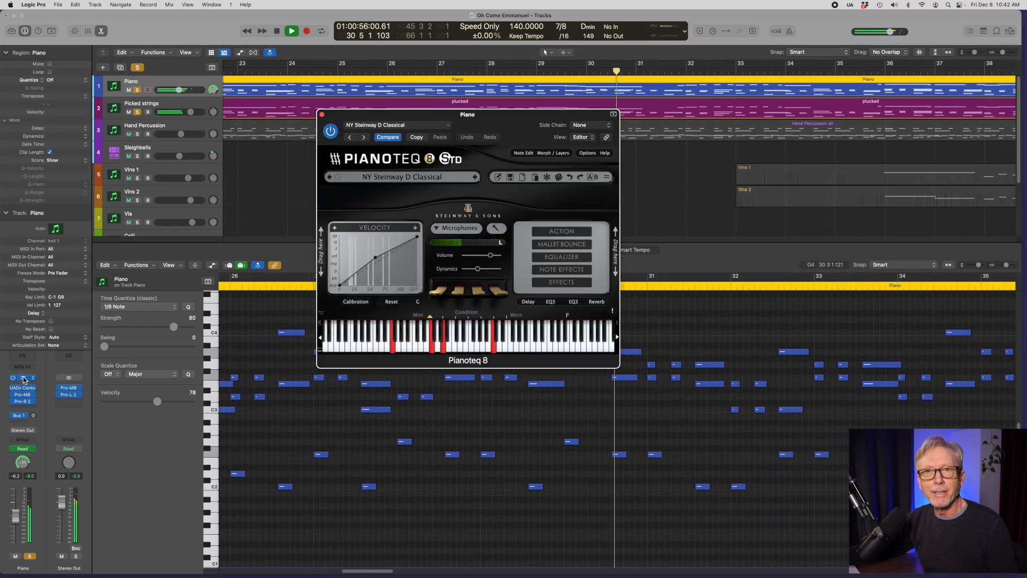
{"action": "left_click", "coordinate": [322, 115]}
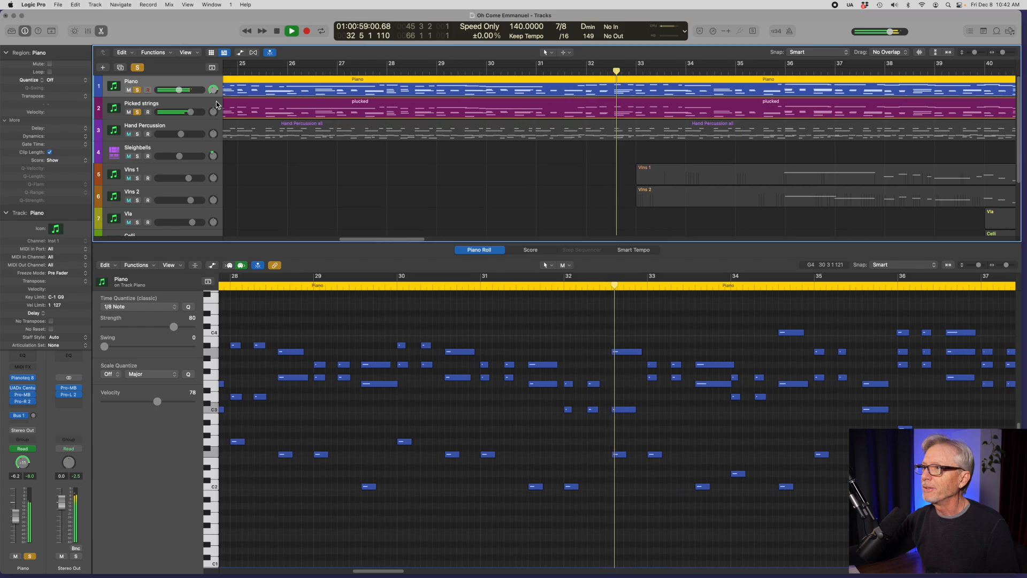
Step: Clear the solos to hear the full mix, audition the Sleighbells track alone and return to all tracks
{"action": "left_click", "coordinate": [137, 67]}
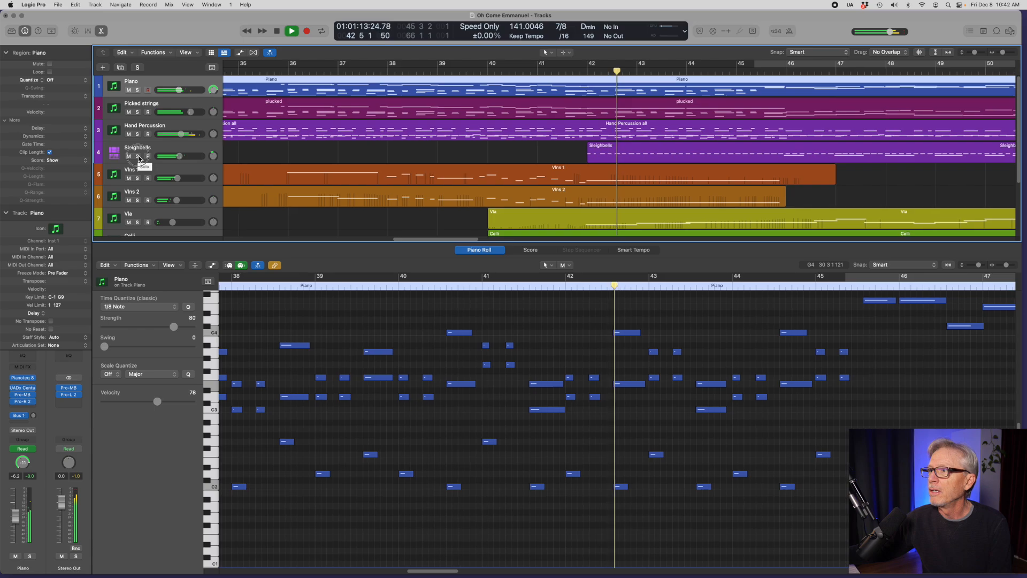
{"action": "left_click", "coordinate": [138, 156]}
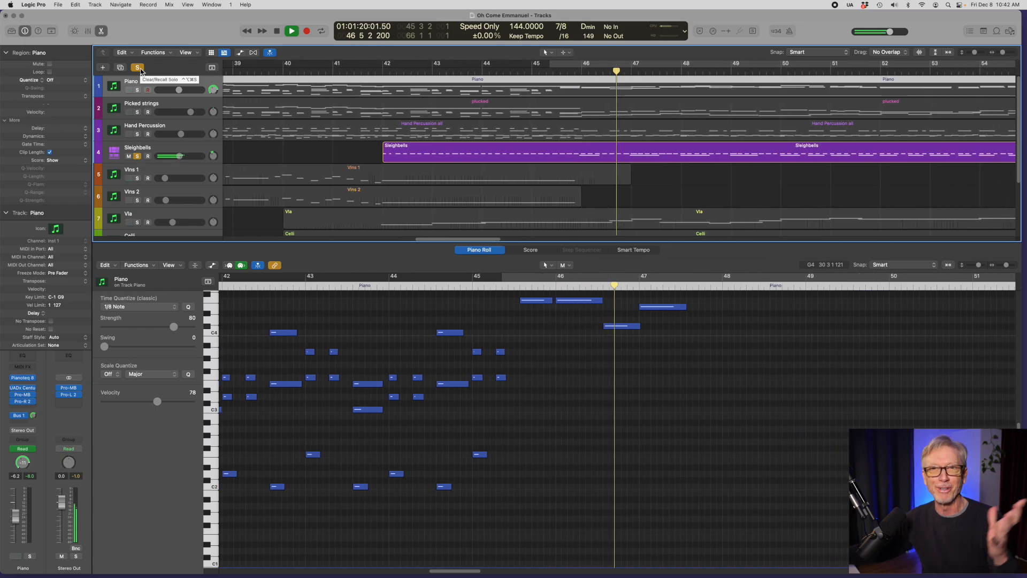
{"action": "left_click", "coordinate": [140, 70]}
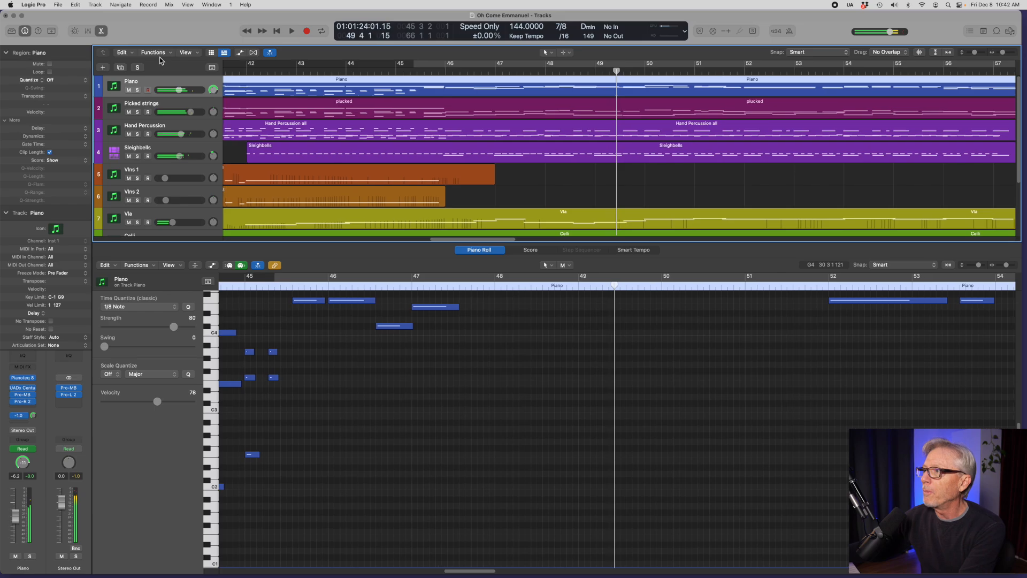
Step: Return to around bar 40 and play the full arrangement from there
{"action": "left_click_drag", "start_coordinate": [445, 240], "coordinate": [429, 242]}
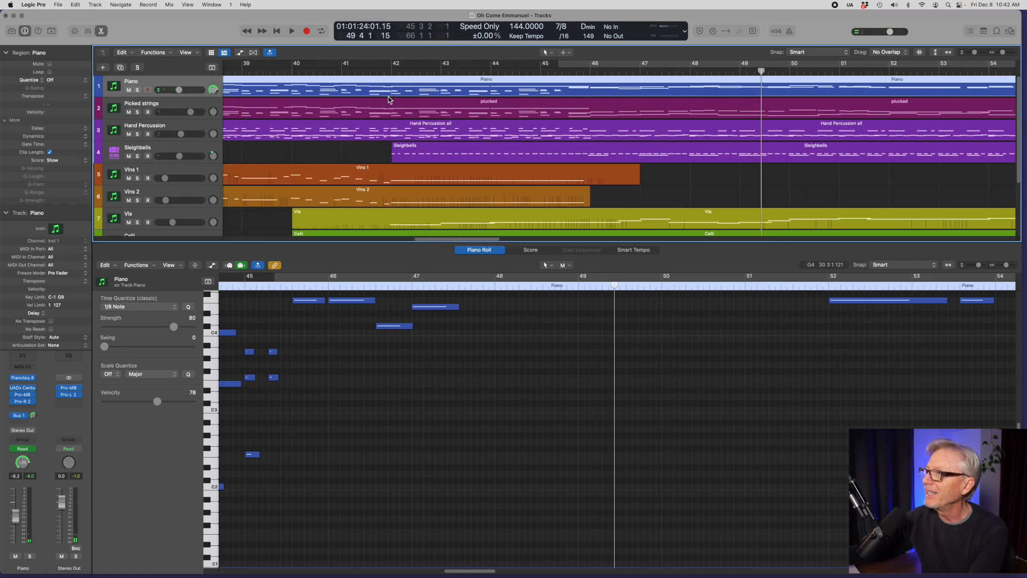
{"action": "left_click", "coordinate": [384, 69]}
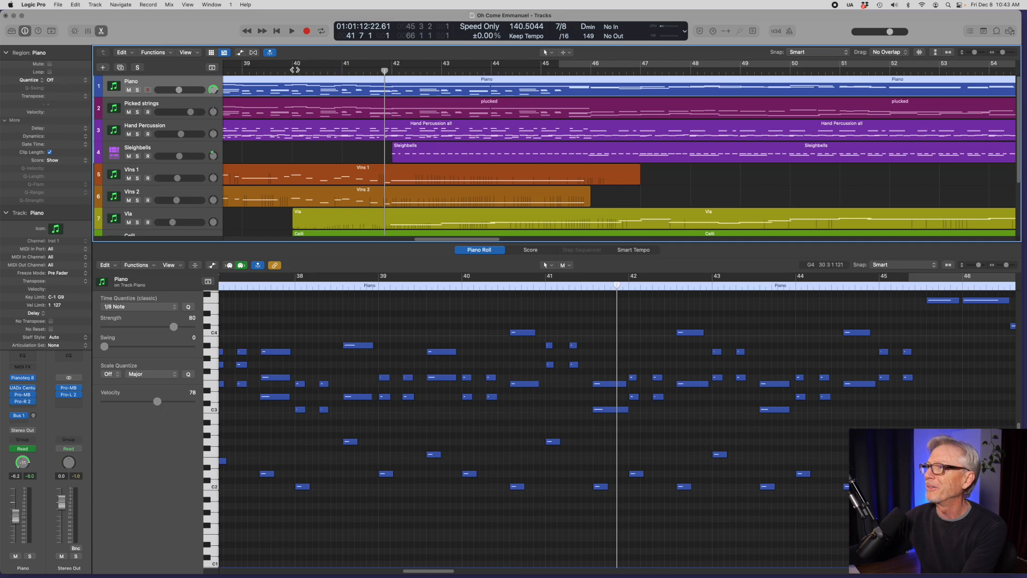
{"action": "key", "text": "space"}
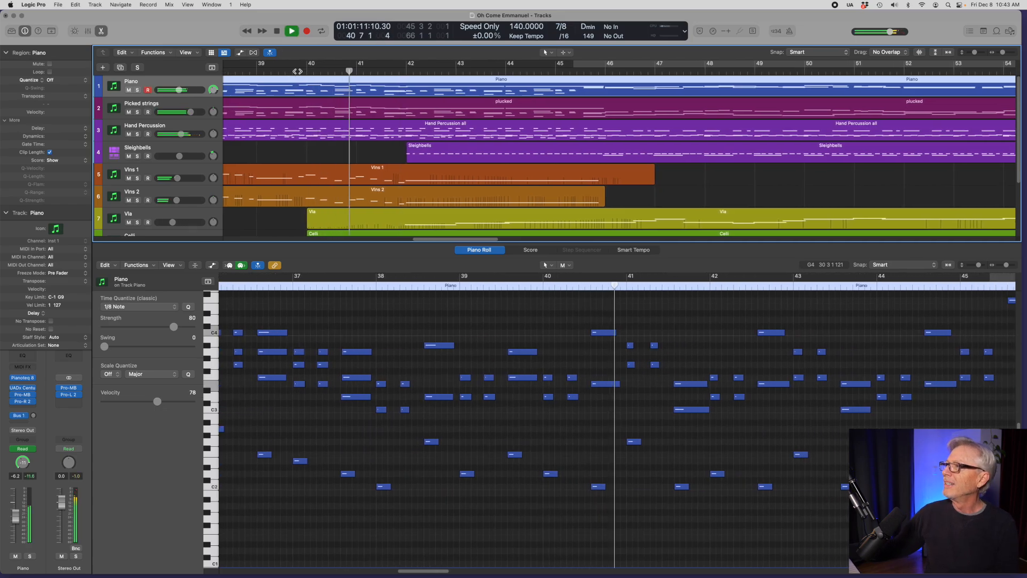
Step: Compare the plucked and Piano regions in the Piano Roll during playback and display both together
{"action": "left_click", "coordinate": [547, 105]}
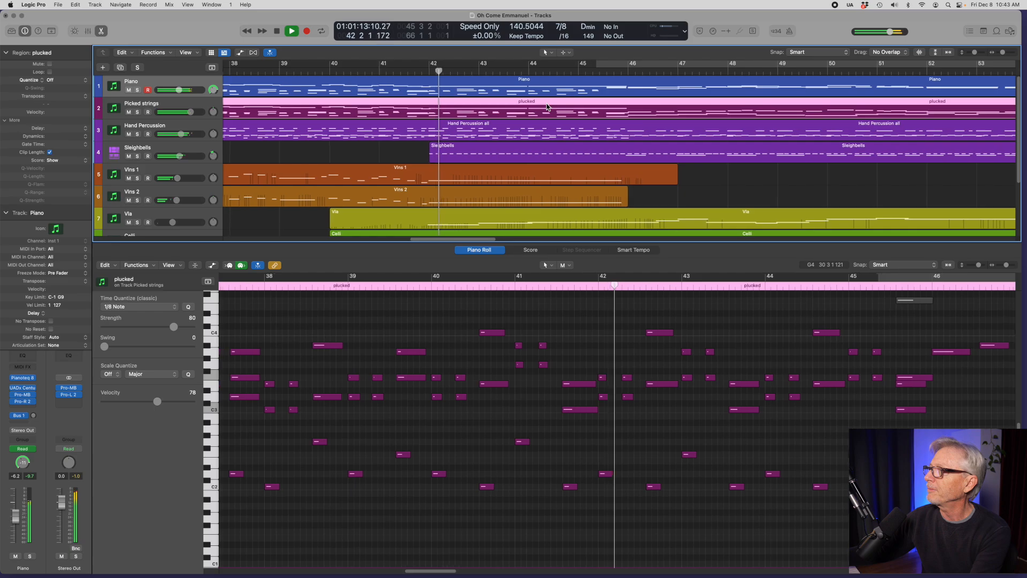
{"action": "right_click", "coordinate": [580, 86]}
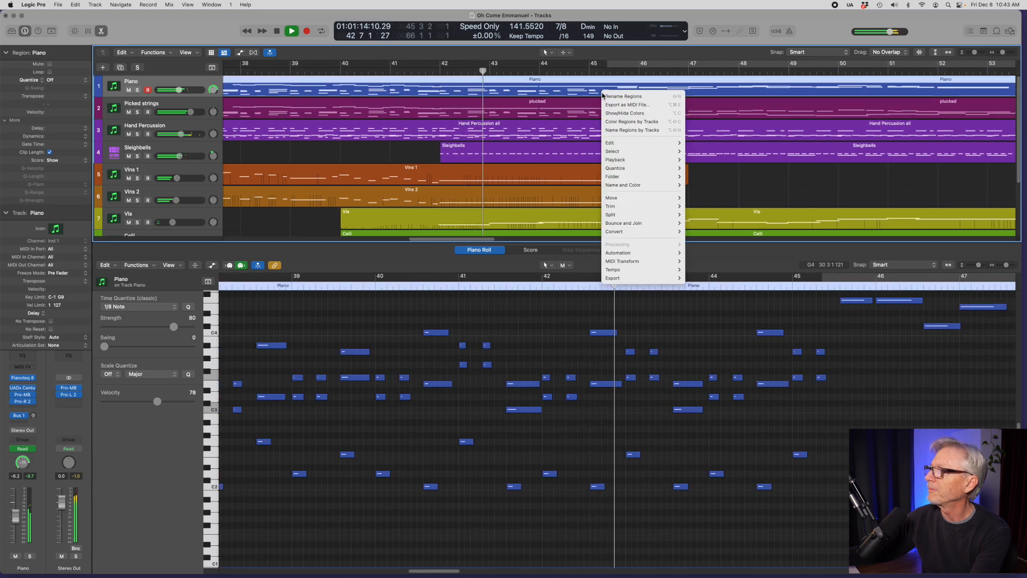
{"action": "left_click", "coordinate": [581, 86]}
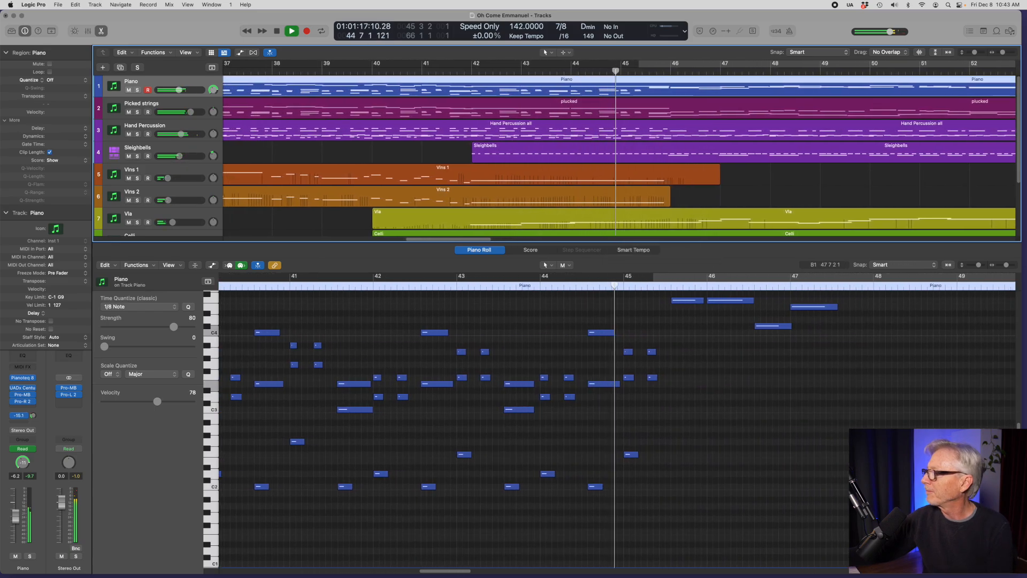
{"action": "right_click", "coordinate": [680, 107]}
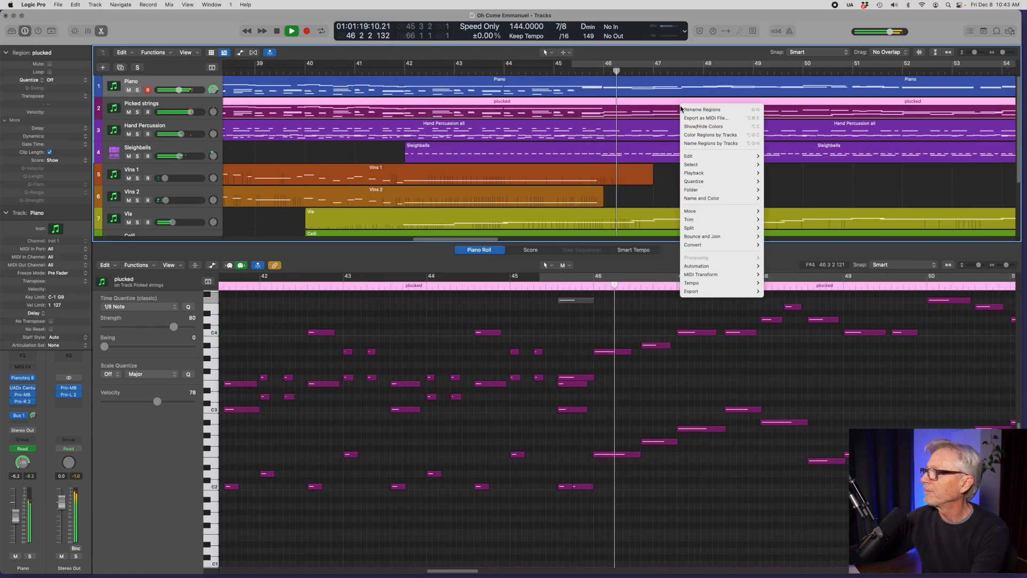
{"action": "left_click", "coordinate": [650, 96], "text": "shift"}
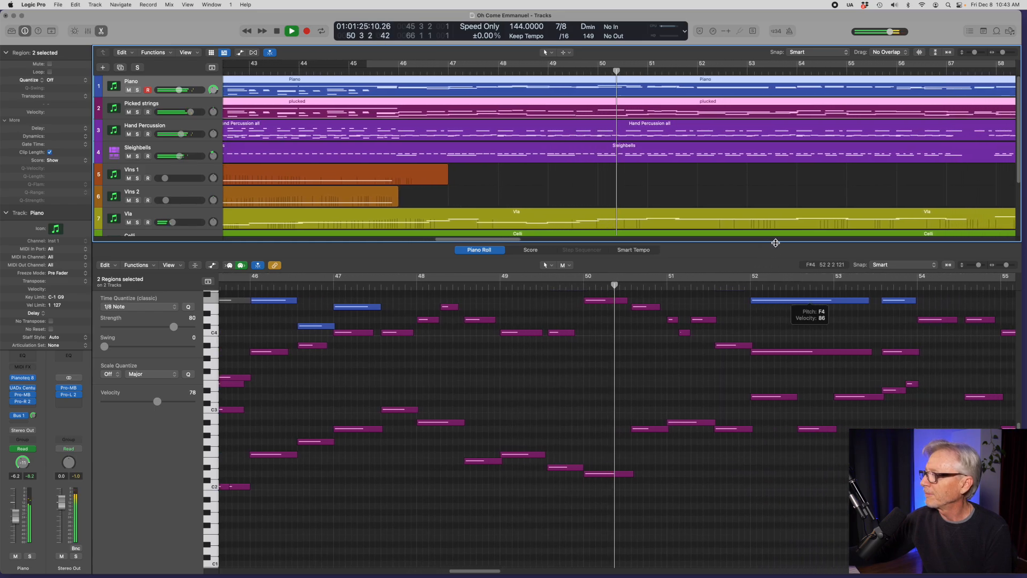
Step: Enlarge the Piano Roll to follow the higher Piano and plucked notes, and shrink it to show more tracks
{"action": "left_click_drag", "start_coordinate": [775, 243], "coordinate": [776, 138]}
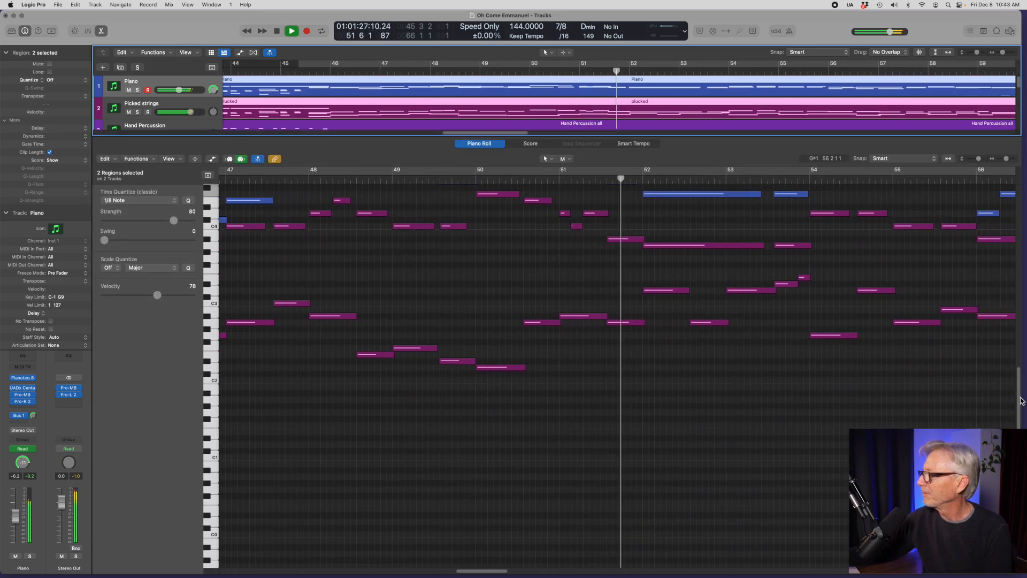
{"action": "scroll", "coordinate": [1005, 360], "scroll_direction": "up", "scroll_amount": 5}
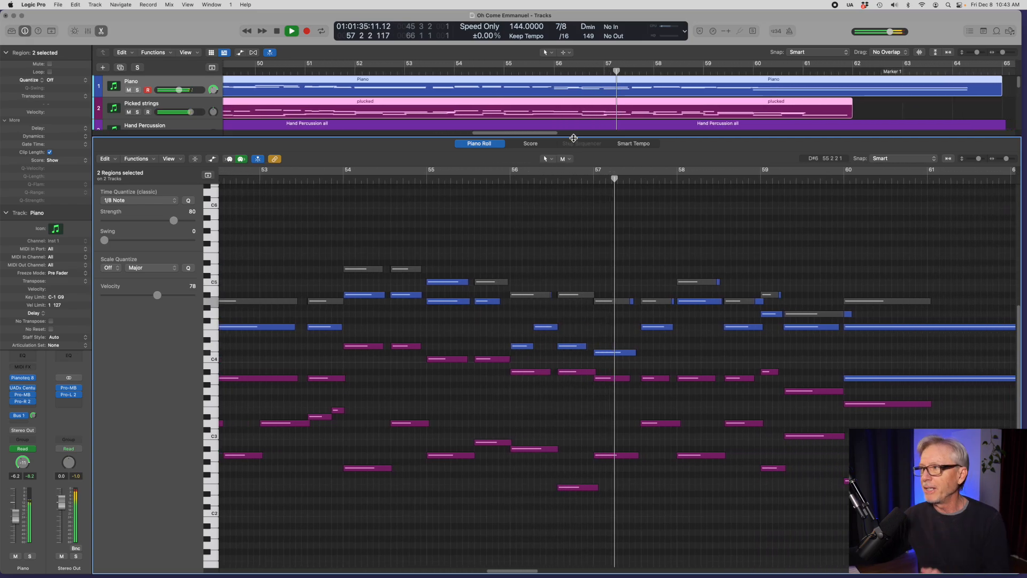
{"action": "left_click_drag", "start_coordinate": [573, 138], "coordinate": [573, 274]}
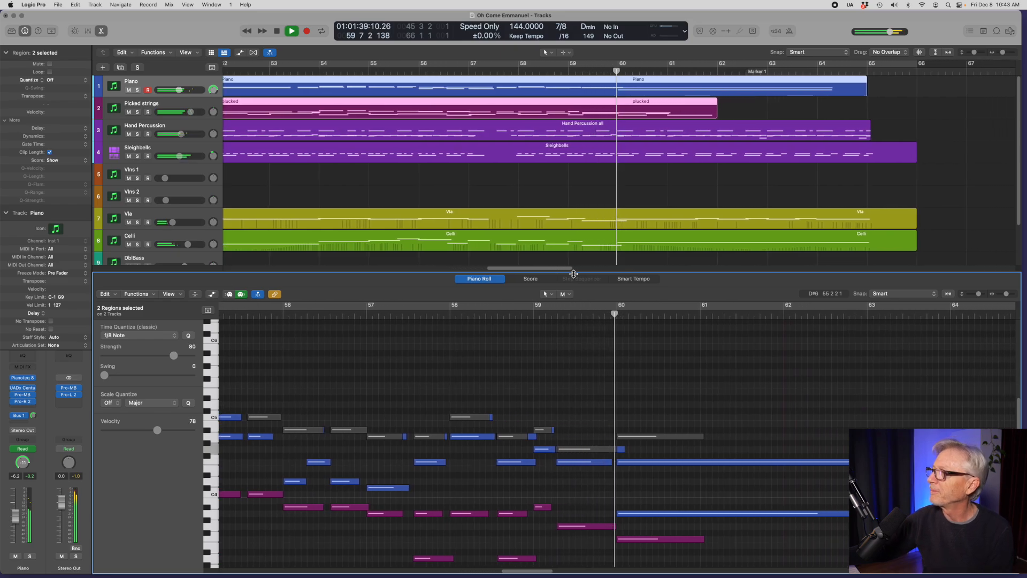